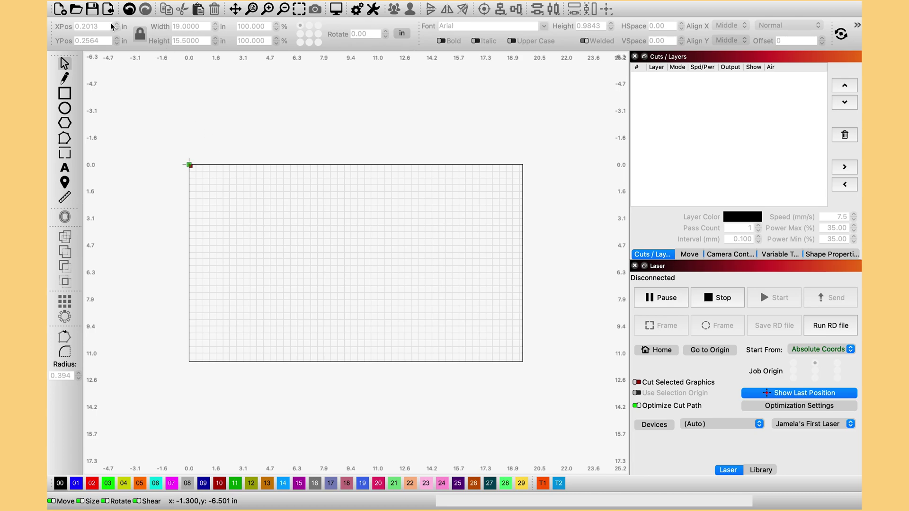
- Open the recent project My Schedule Calendar
click(128, 7)
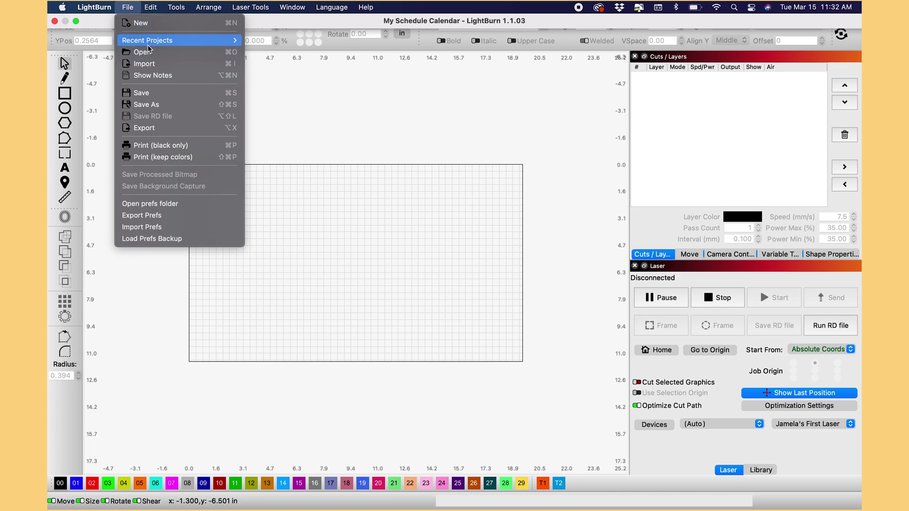
mouse_move(151, 41)
click(308, 41)
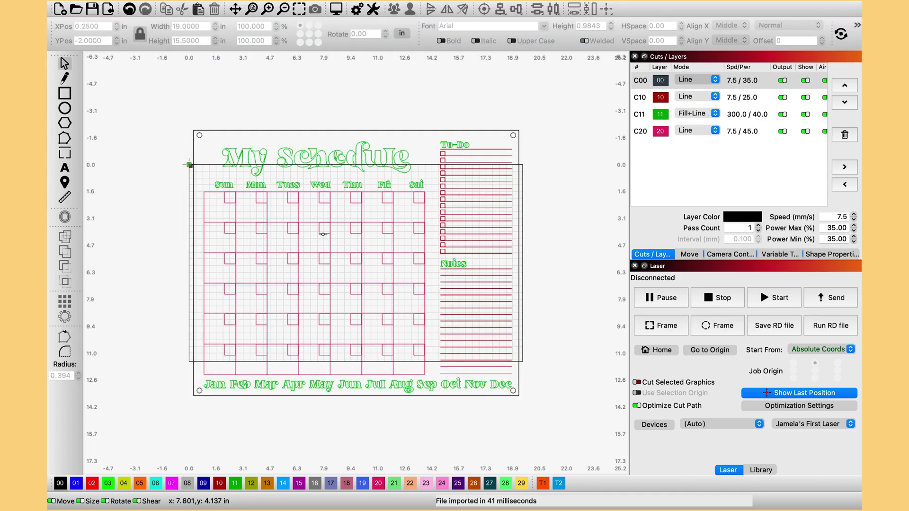
- Select the whole calendar design and drag it lower on the workspace
drag(169, 121, 570, 429)
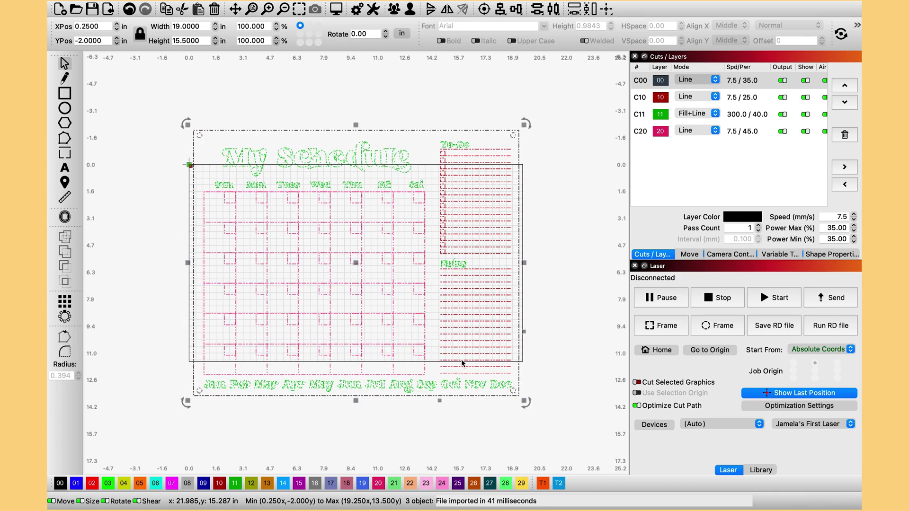
click(356, 269)
drag(355, 267, 355, 302)
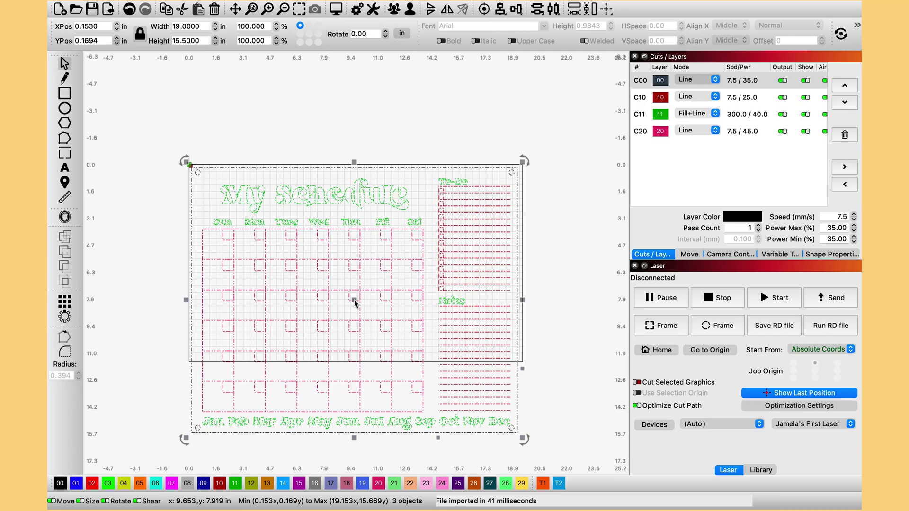
- Group the calendar into one object and nudge it to about X 0.254, Y 0.293 in
click(396, 10)
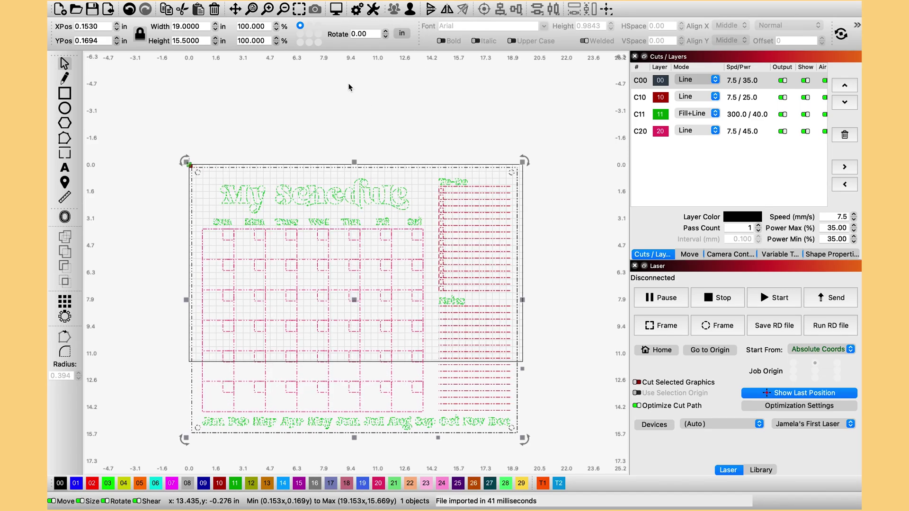
mouse_move(260, 10)
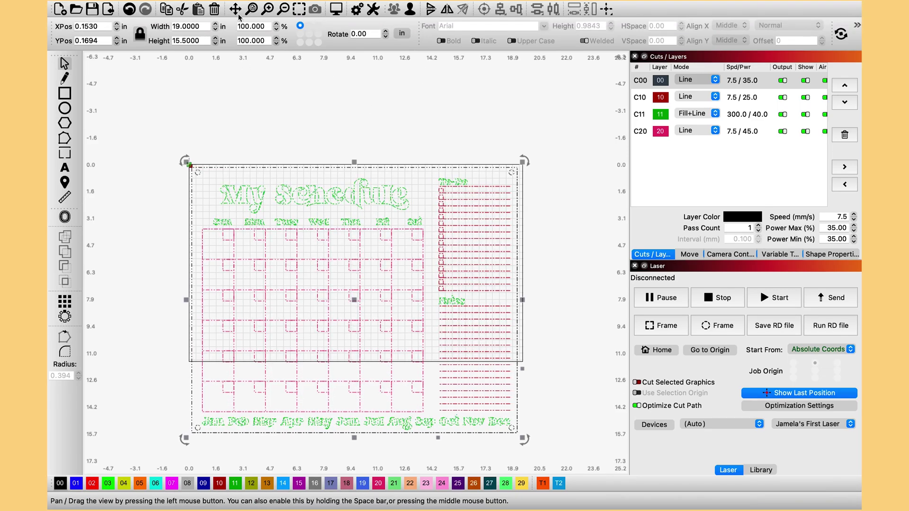
click(236, 10)
drag(319, 111, 332, 61)
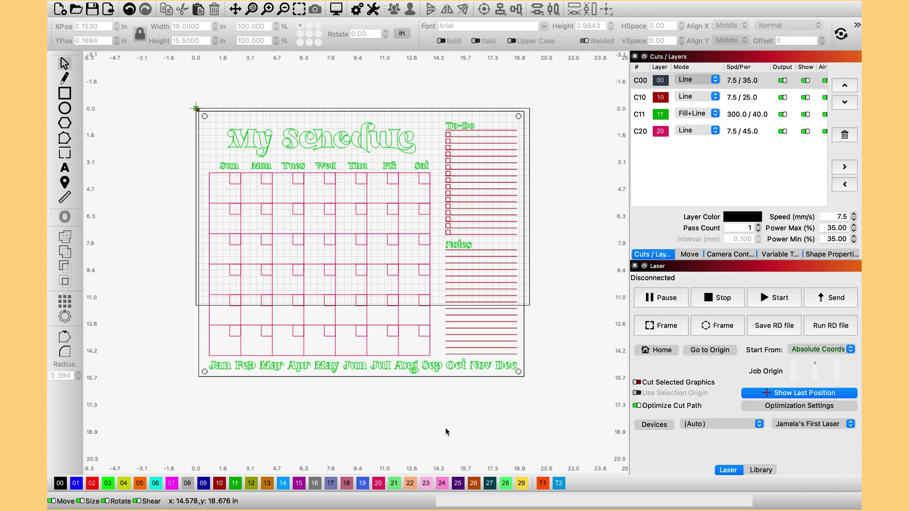
click(309, 381)
drag(333, 239, 336, 235)
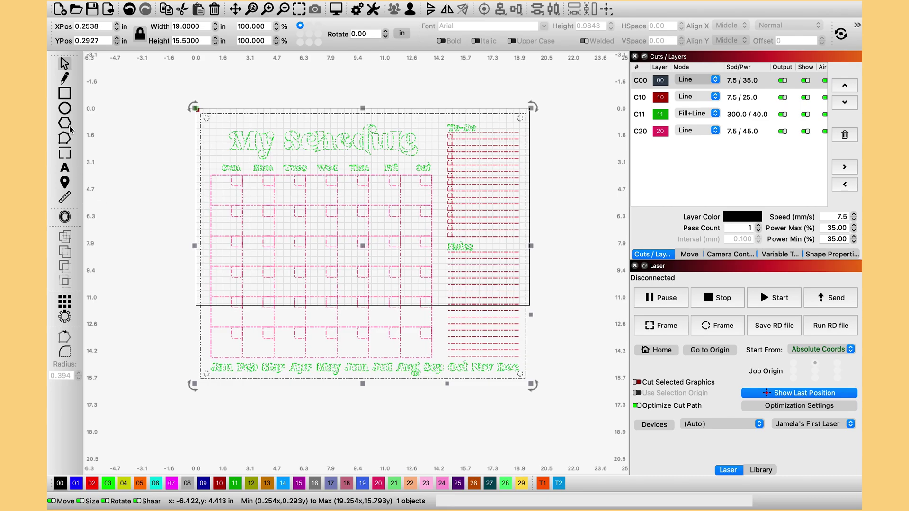
- Draw a small circle left of the calendar and a rectangle covering its lower half
click(65, 109)
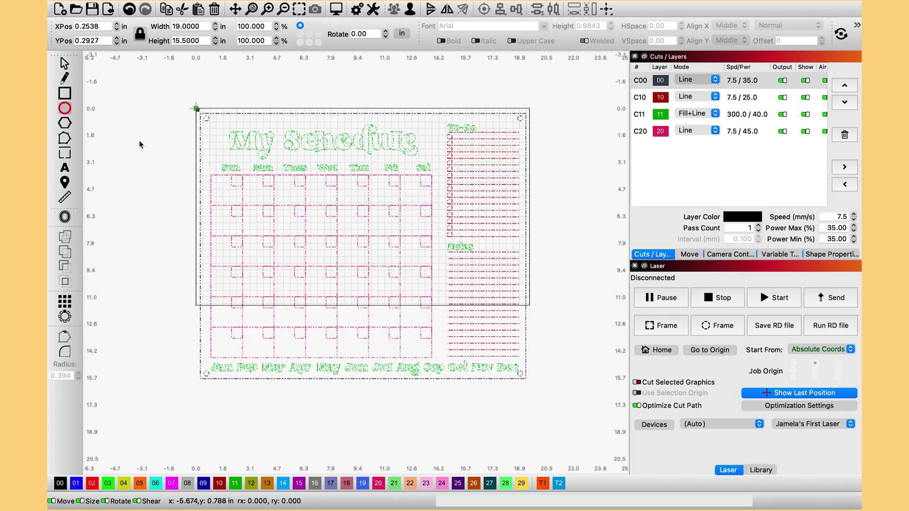
drag(140, 144, 151, 160)
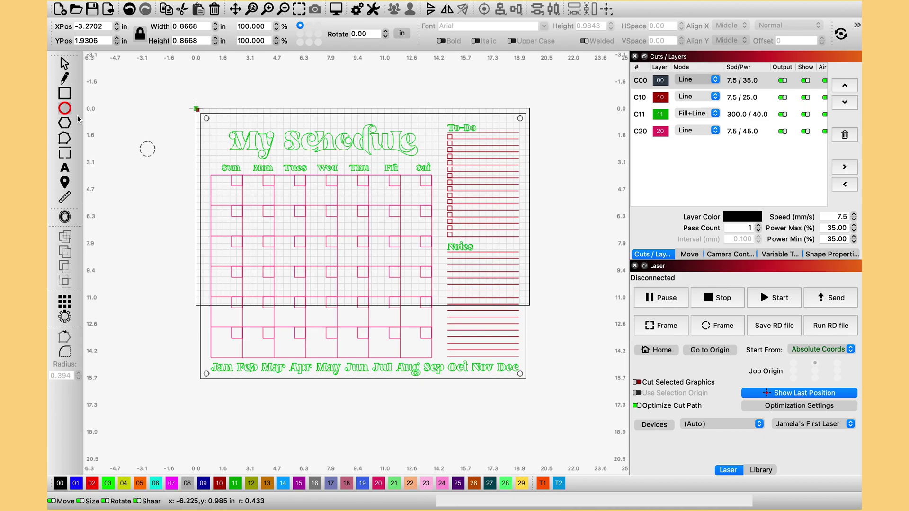
click(65, 81)
click(64, 97)
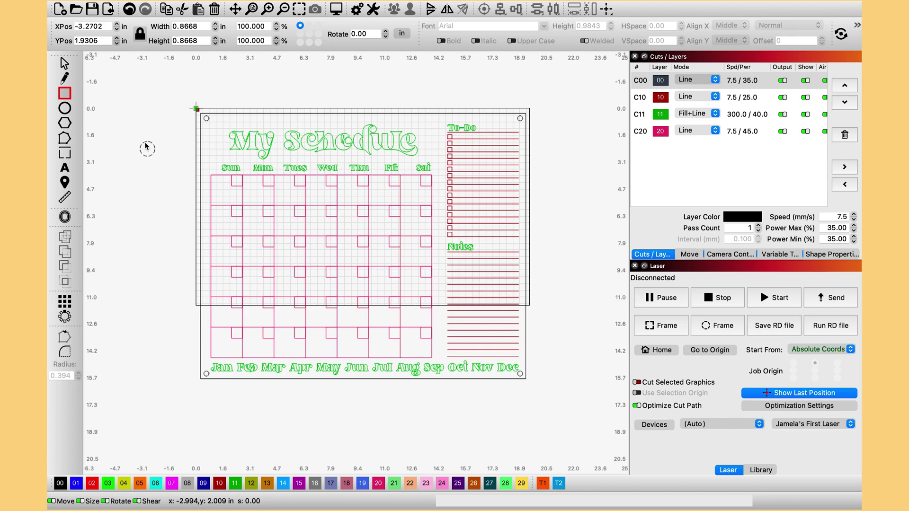
drag(141, 144, 164, 159)
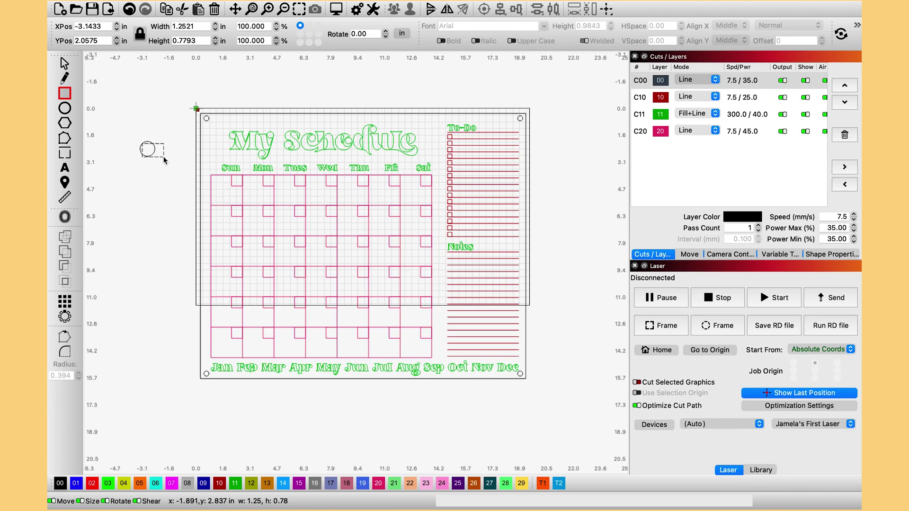
key(Delete)
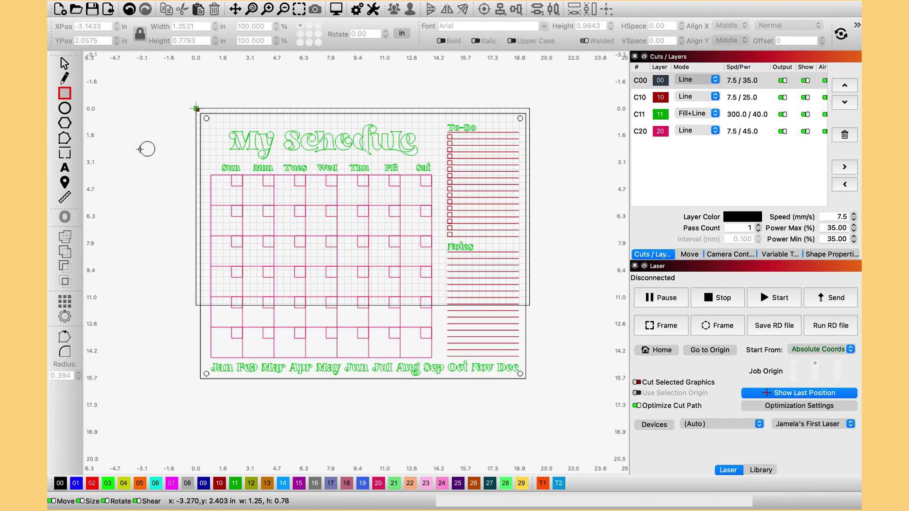
drag(141, 149, 177, 176)
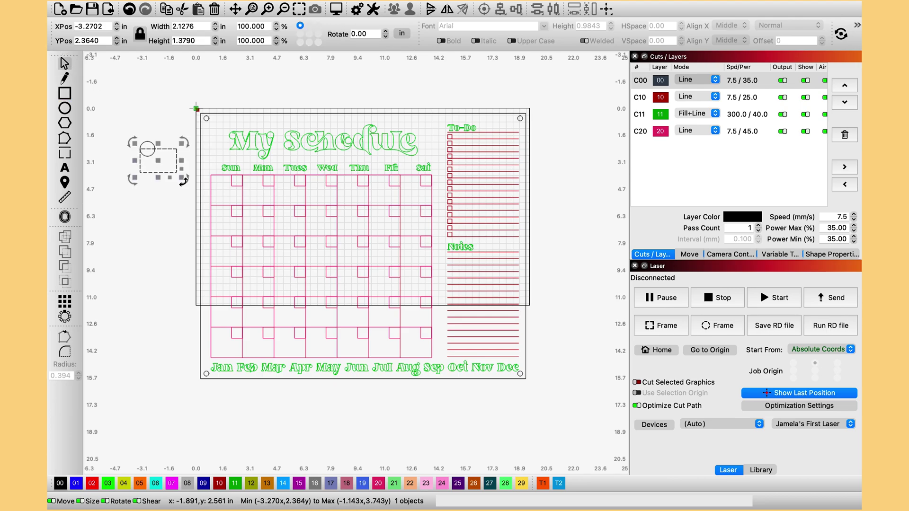
- Boolean-subtract the rectangle from the circle, leaving a 0.8668 × 0.4334 in semicircle
mouse_move(128, 113)
mouse_down()
mouse_move(169, 209)
mouse_move(114, 116)
mouse_up()
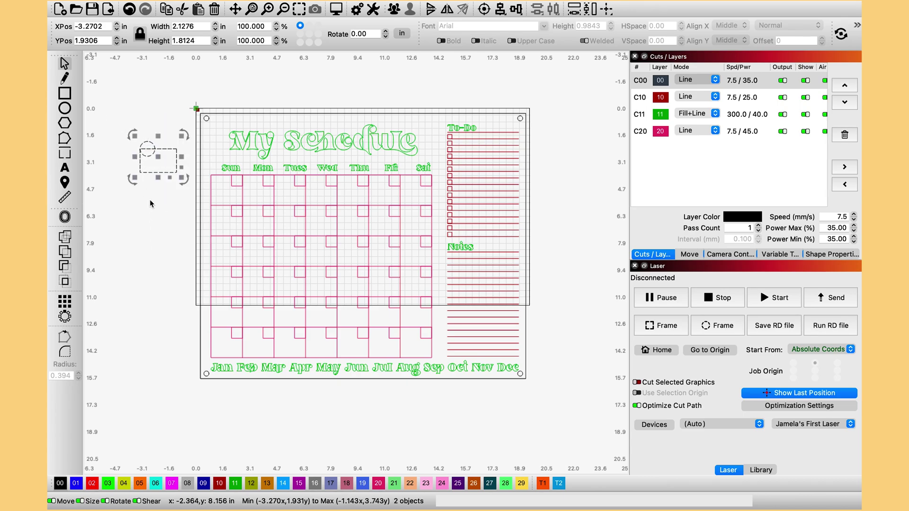
click(160, 264)
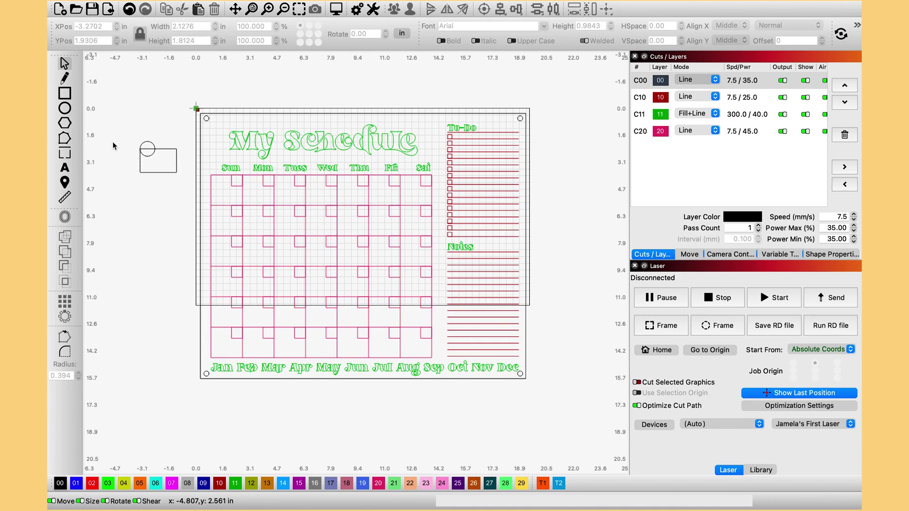
drag(112, 131, 158, 184)
key(Escape)
drag(170, 192, 121, 136)
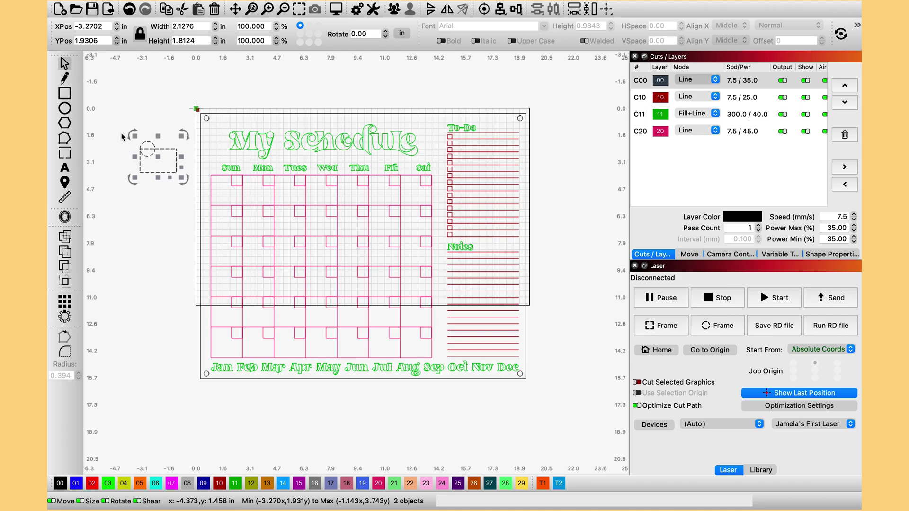
click(65, 268)
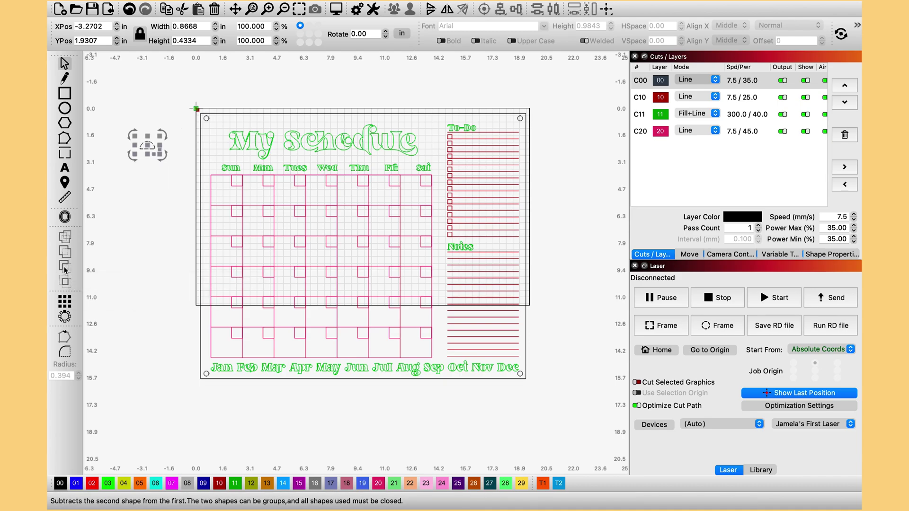
- Draw a vertical line down through the semicircle
click(137, 251)
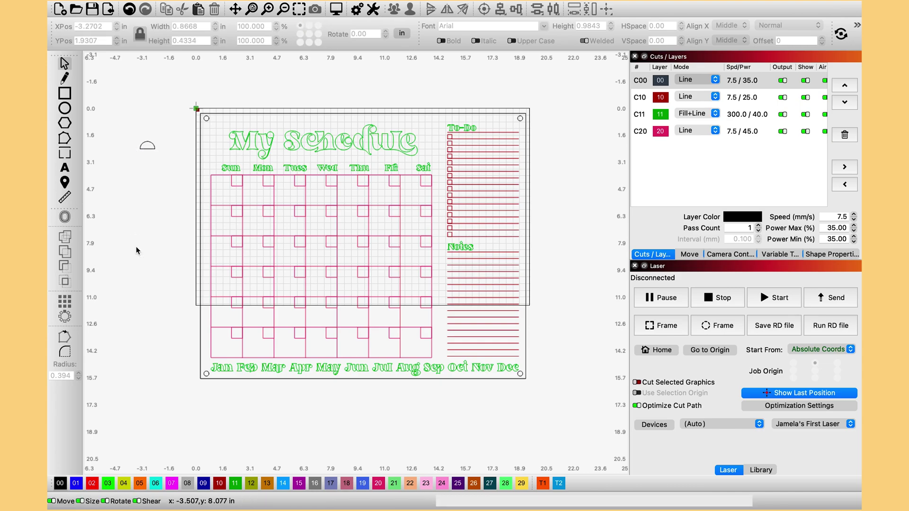
click(64, 78)
scroll(114, 140, up, 10)
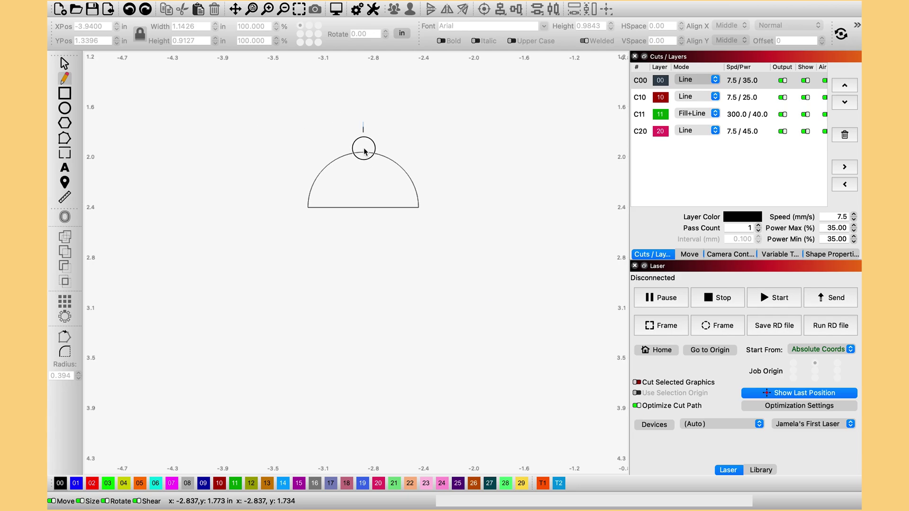
click(364, 224)
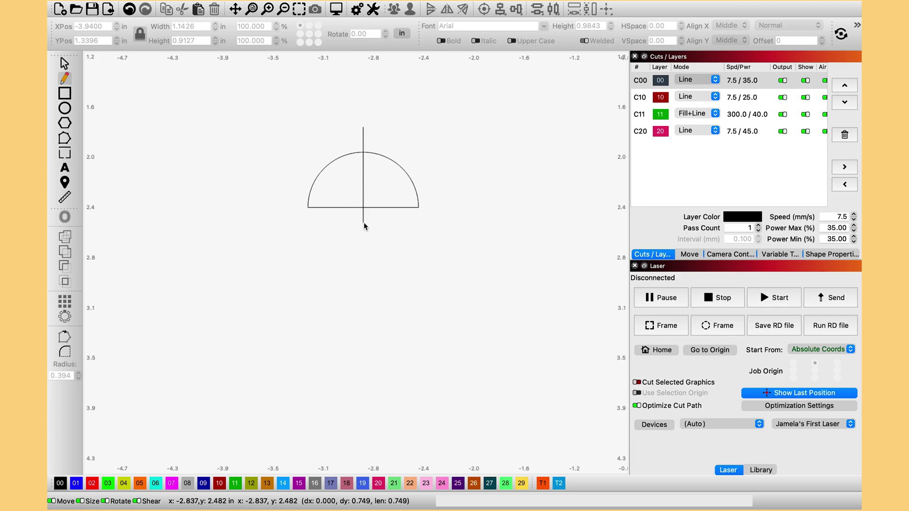
key(Escape)
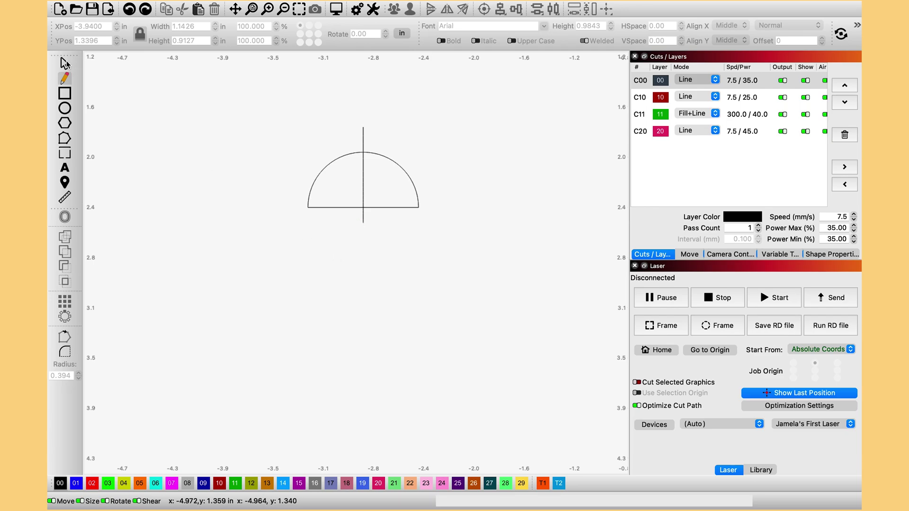
key(Escape)
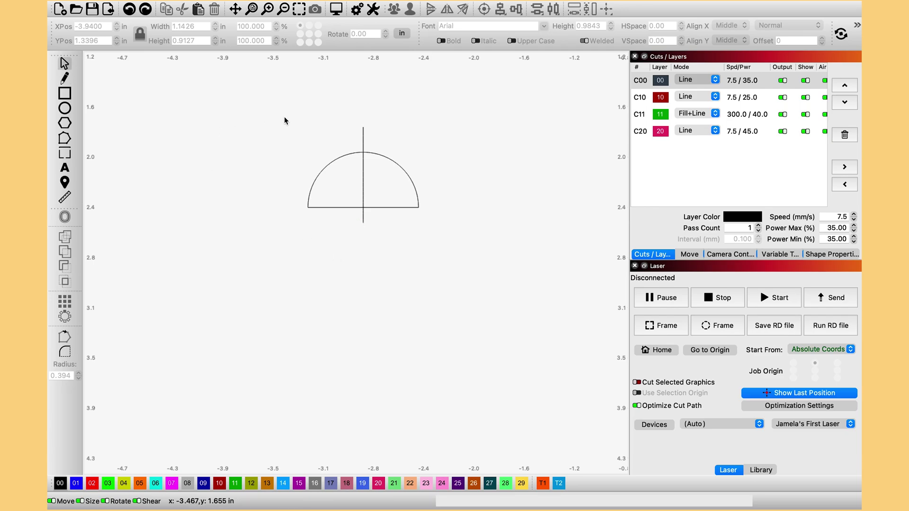
- Centre the line and the semicircle on each other along both axes
drag(284, 117, 476, 265)
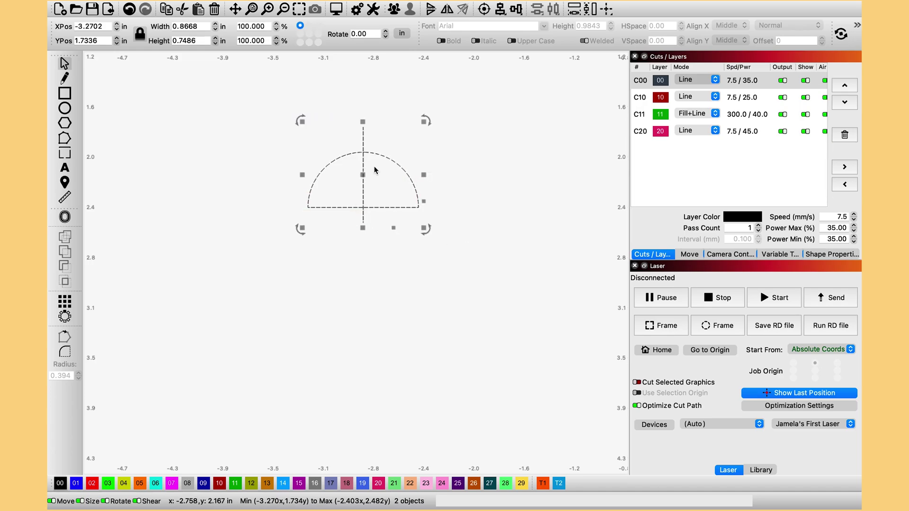
click(500, 10)
click(545, 28)
click(516, 10)
click(545, 27)
click(391, 101)
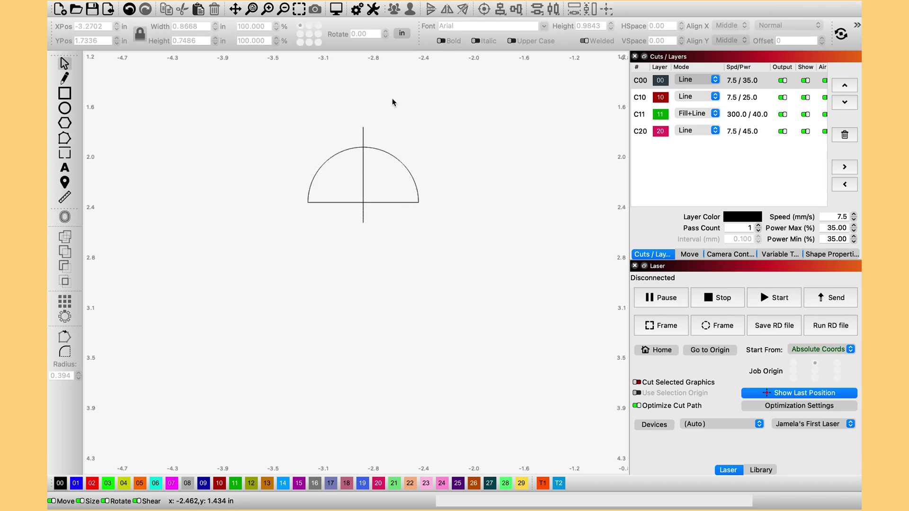
- Resize the line to about 0.39 in, from the arc's peak to the flat base
click(362, 129)
drag(363, 127, 362, 148)
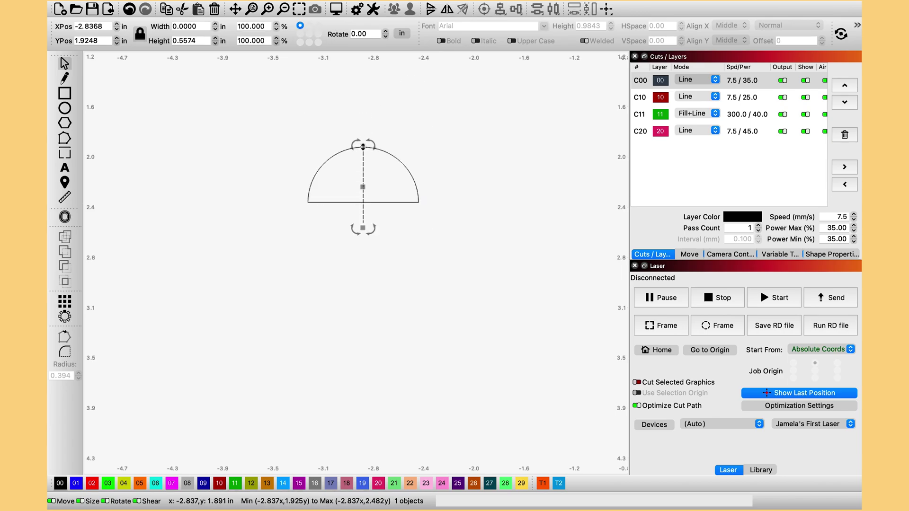
drag(362, 227, 362, 204)
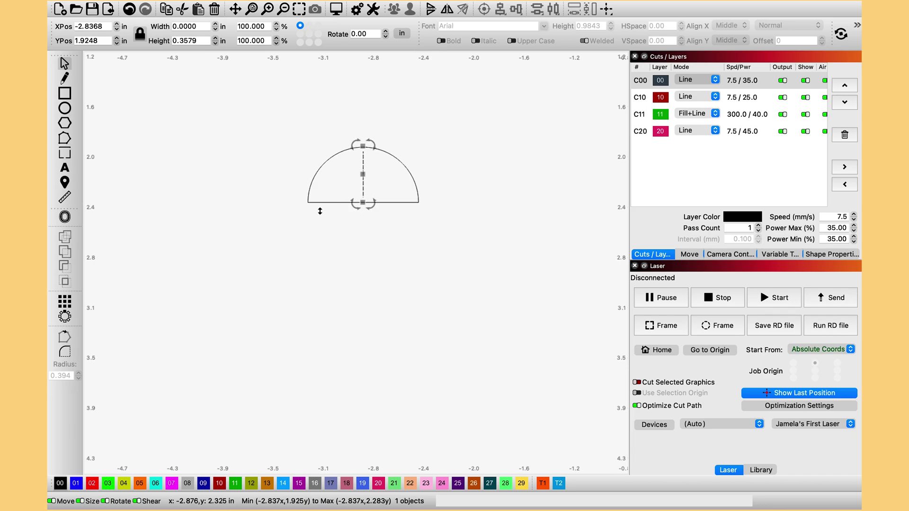
click(246, 211)
click(364, 190)
drag(363, 199, 363, 209)
click(205, 179)
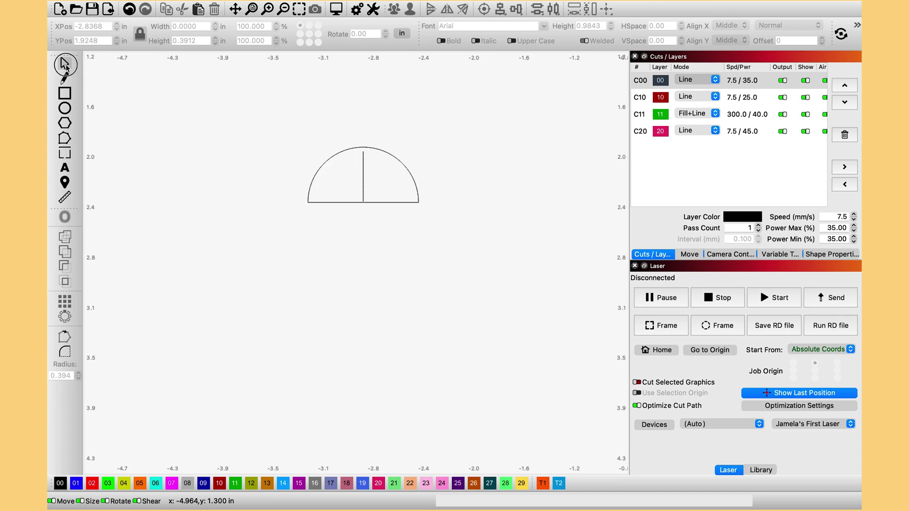
- Group the half-circle with its line and rotate it 90° so the flat edge is vertical
drag(295, 124, 497, 305)
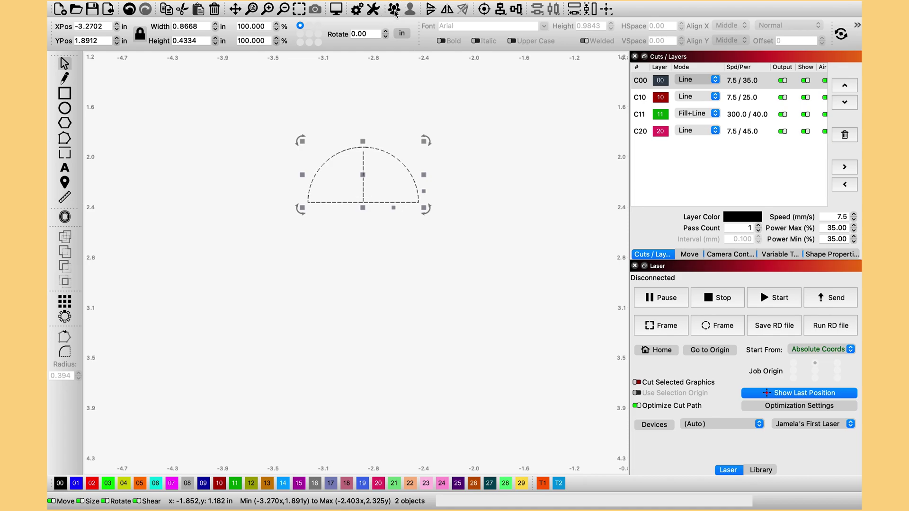
click(395, 13)
click(425, 139)
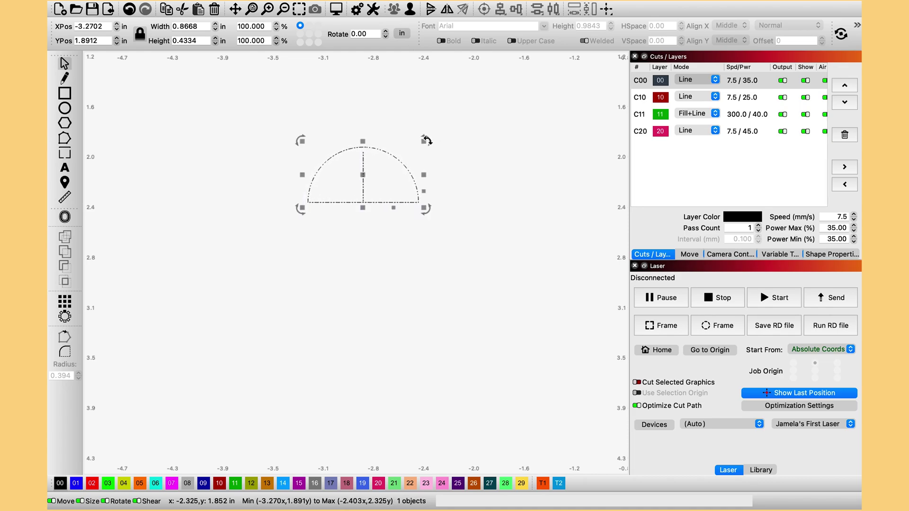
drag(426, 140, 339, 114)
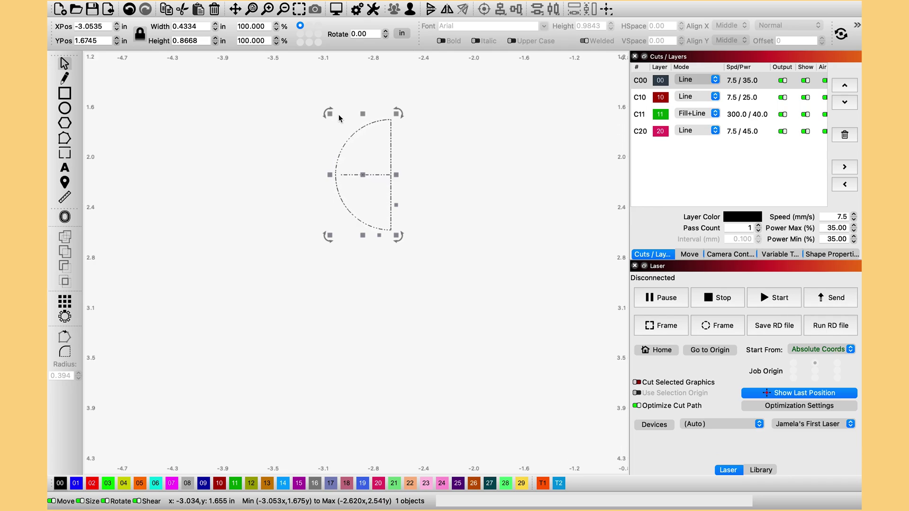
- Paste a copy, rotate it 180° and place it just right of the original
key(ctrl+v)
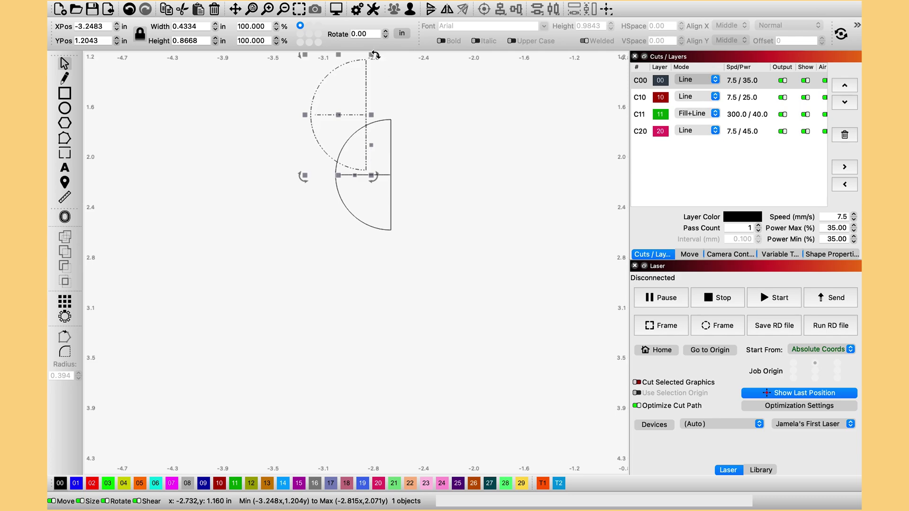
drag(373, 55, 310, 166)
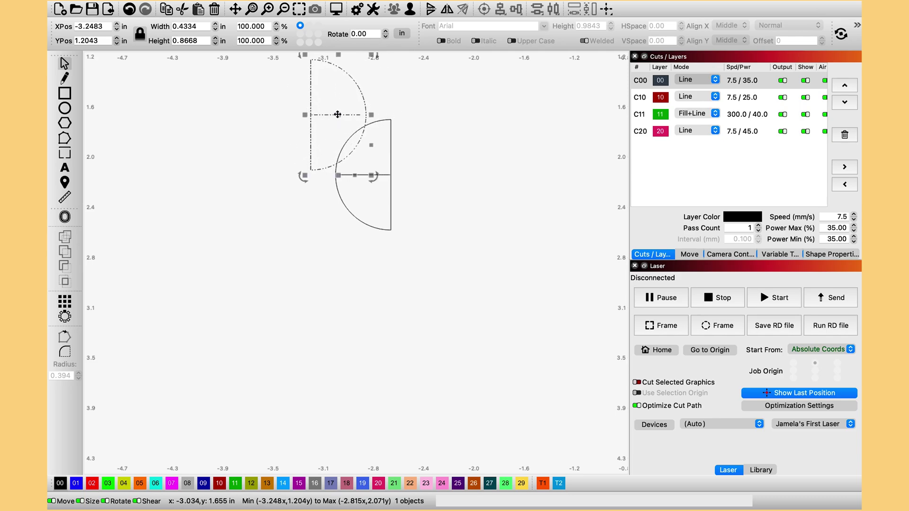
drag(336, 114, 463, 186)
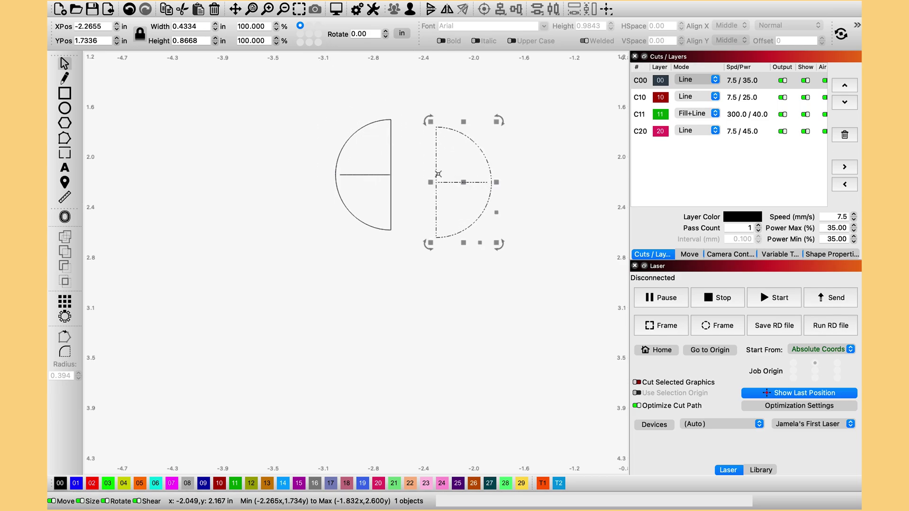
- Place one half-circle mark on the page's right edge and a copy on the left edge
mouse_move(254, 9)
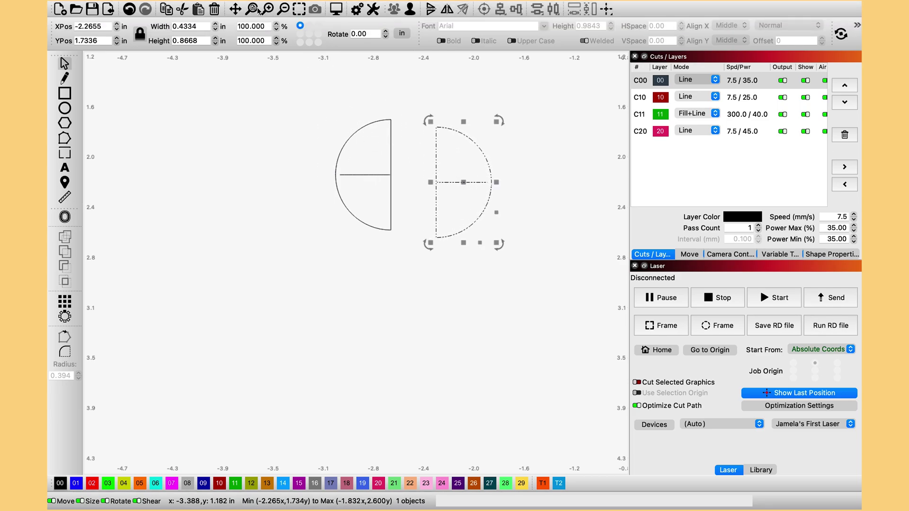
click(252, 8)
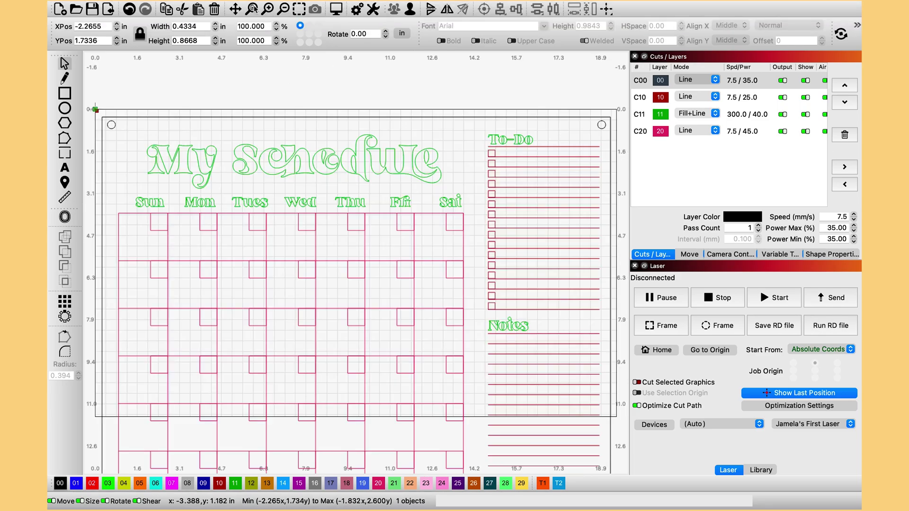
click(283, 10)
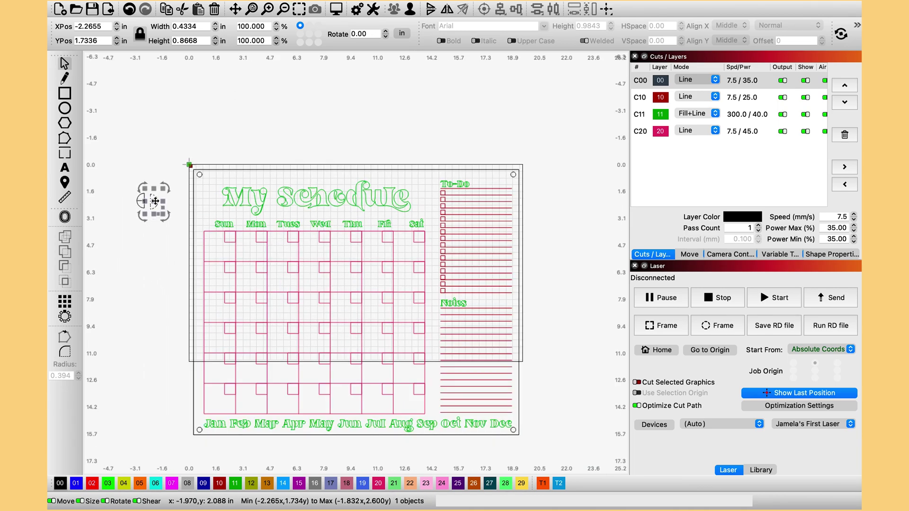
click(290, 290)
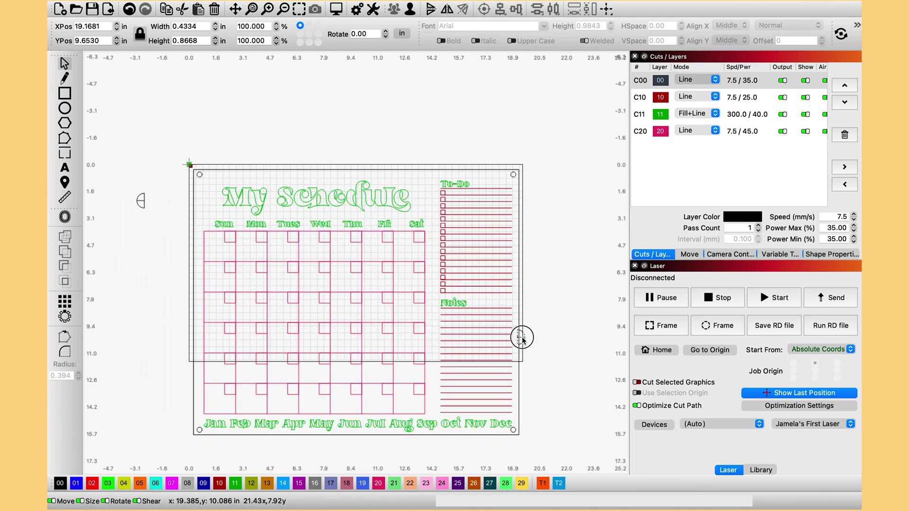
drag(523, 338, 524, 337)
click(142, 201)
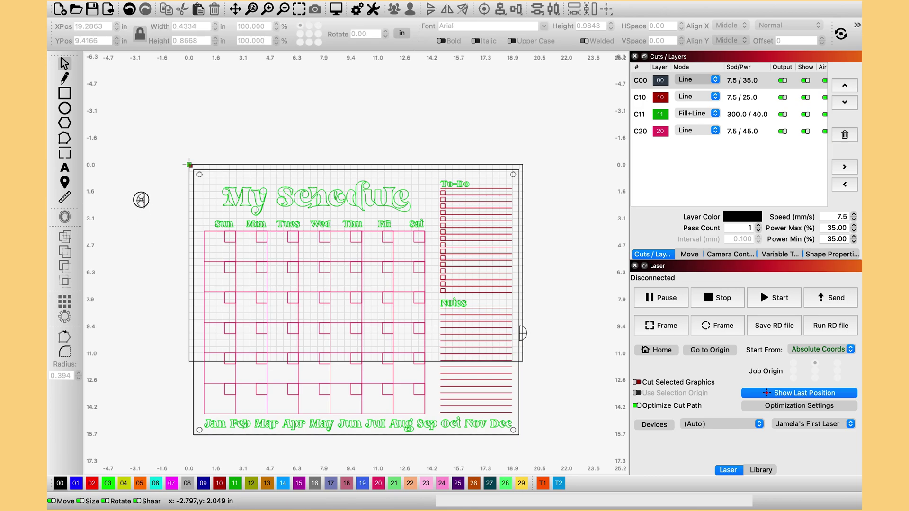
key(ctrl+v)
drag(143, 208, 191, 335)
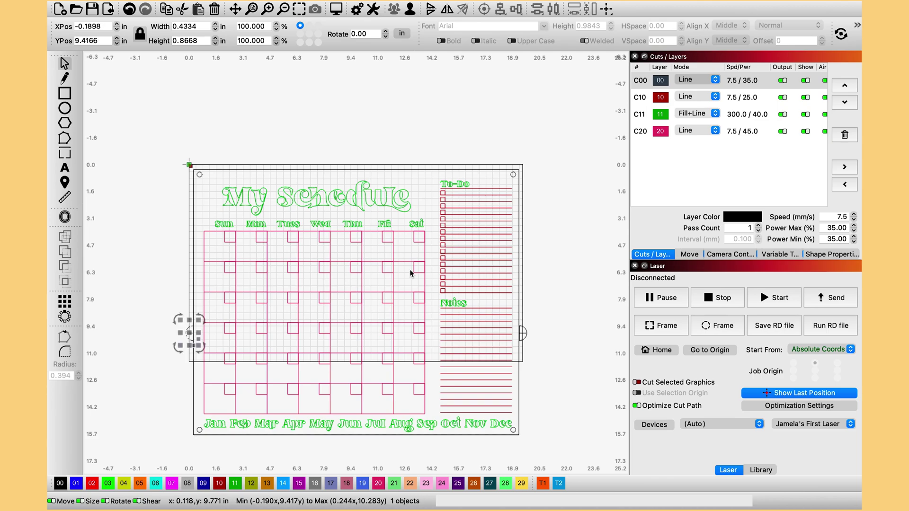
- Narrow the left half-circle to about 0.24 in wide and put it on orange layer 05
click(267, 11)
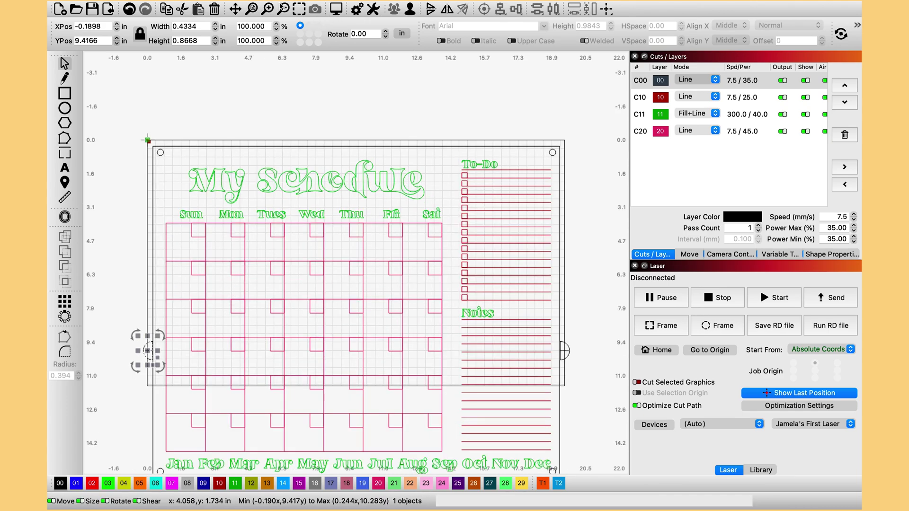
click(264, 8)
key(Escape)
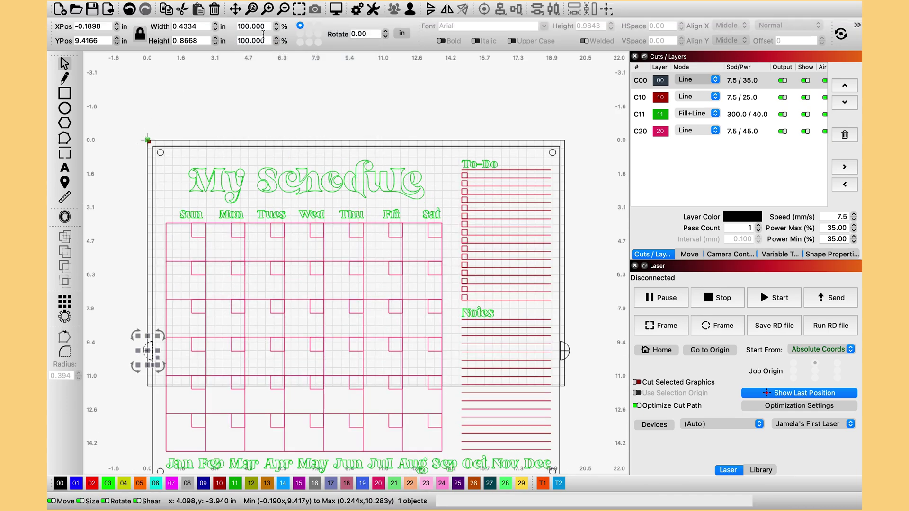
click(267, 9)
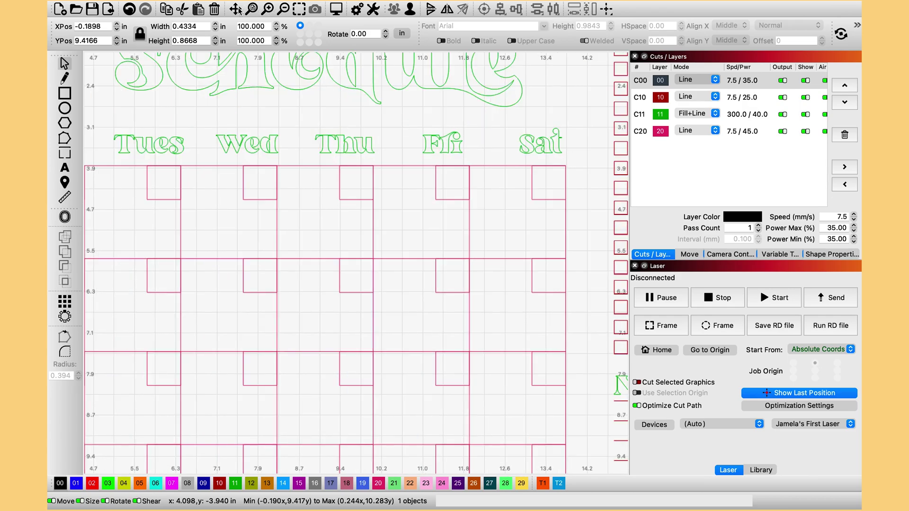
drag(227, 300, 599, 137)
drag(407, 382, 272, 201)
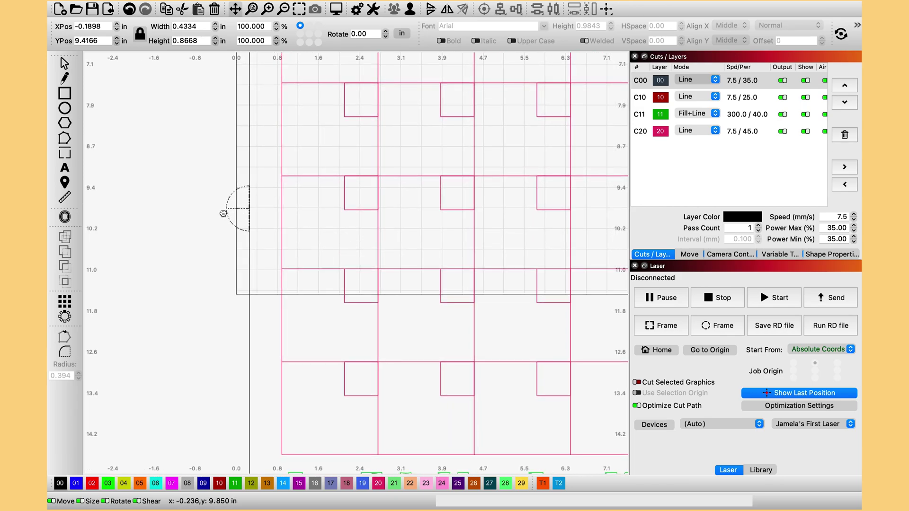
click(63, 67)
click(227, 208)
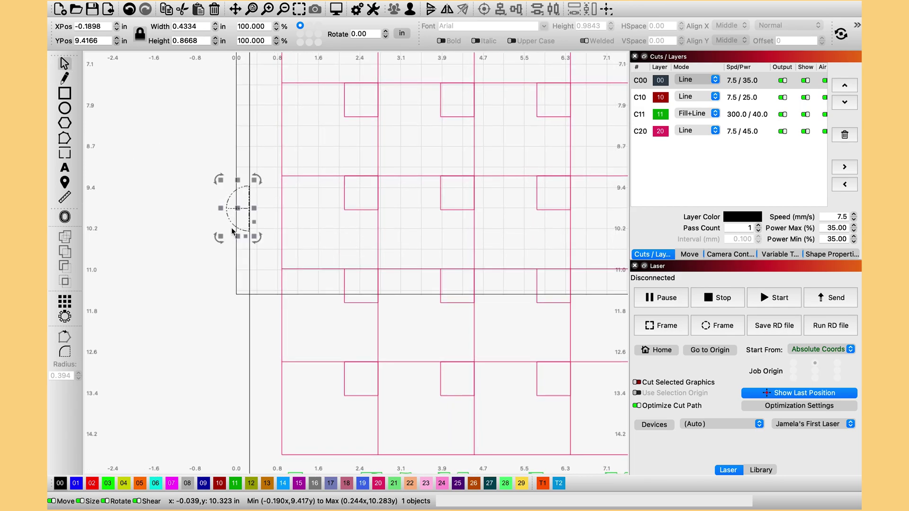
drag(220, 208, 230, 208)
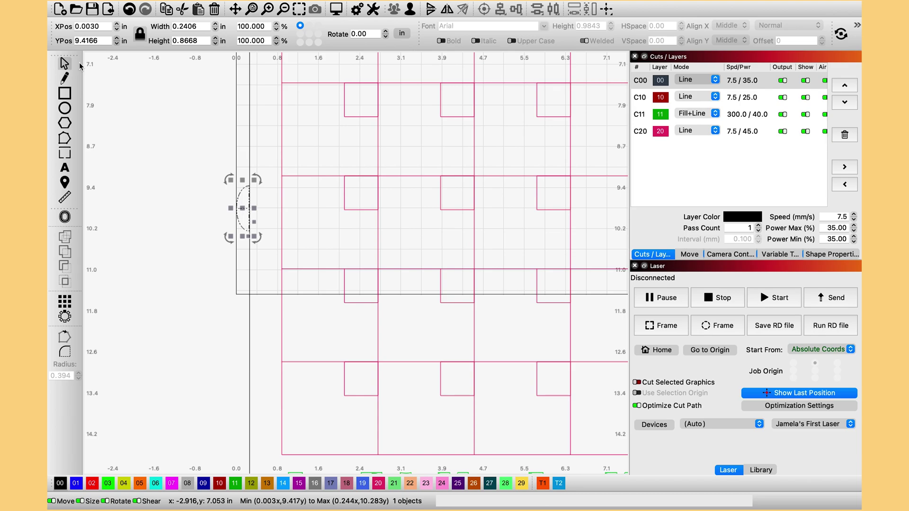
click(139, 483)
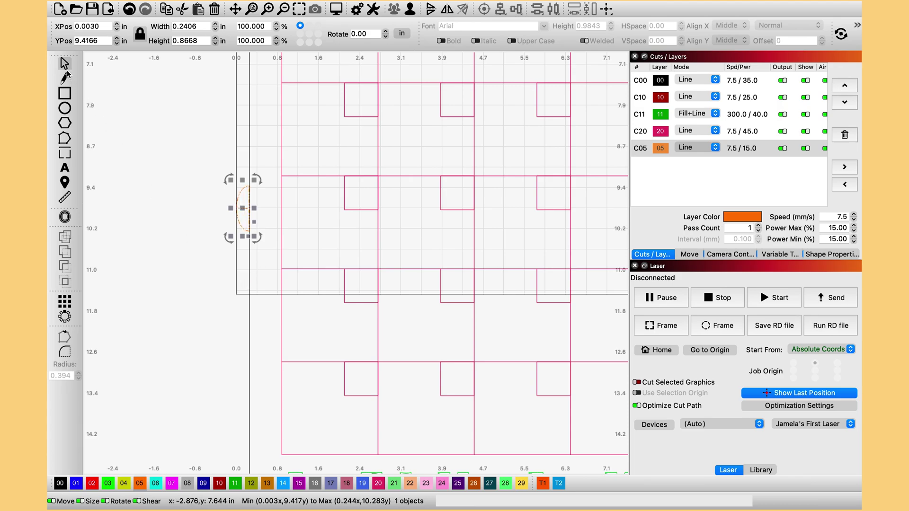
- Nudge the right half-circle slightly left and narrow it to 0.2205 in
click(235, 9)
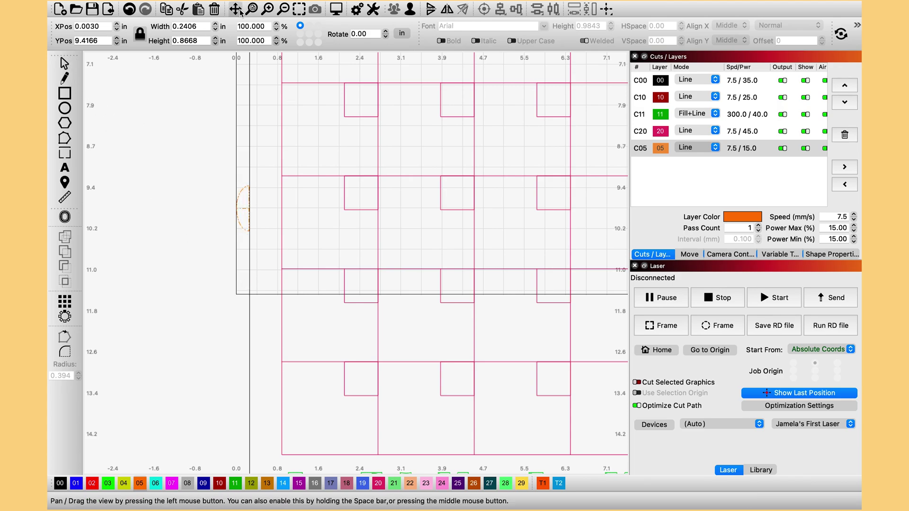
drag(500, 257, 244, 309)
drag(612, 288, 179, 279)
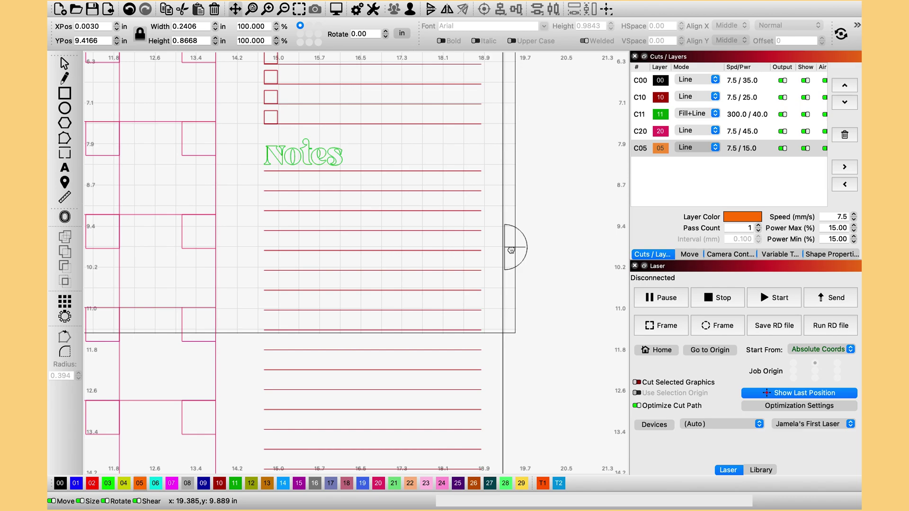
key(Escape)
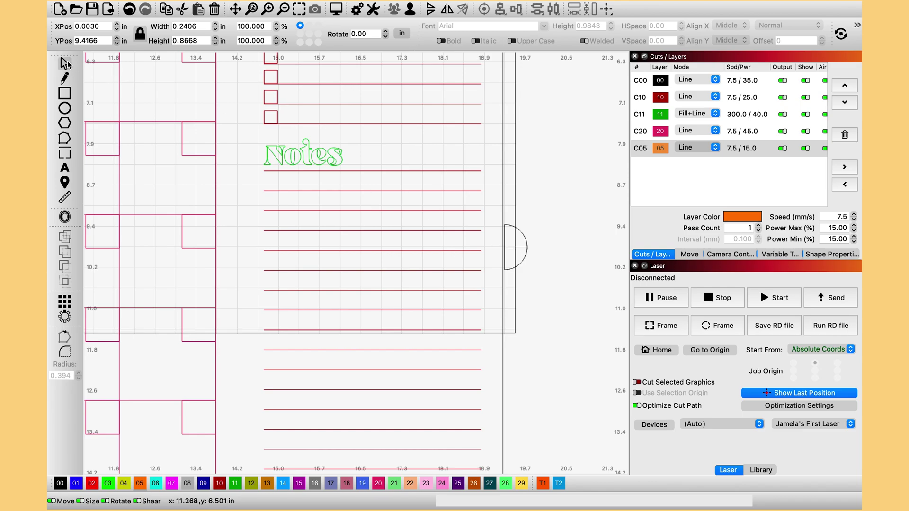
click(514, 248)
mouse_move(514, 247)
mouse_down()
mouse_move(529, 248)
mouse_move(519, 249)
mouse_up()
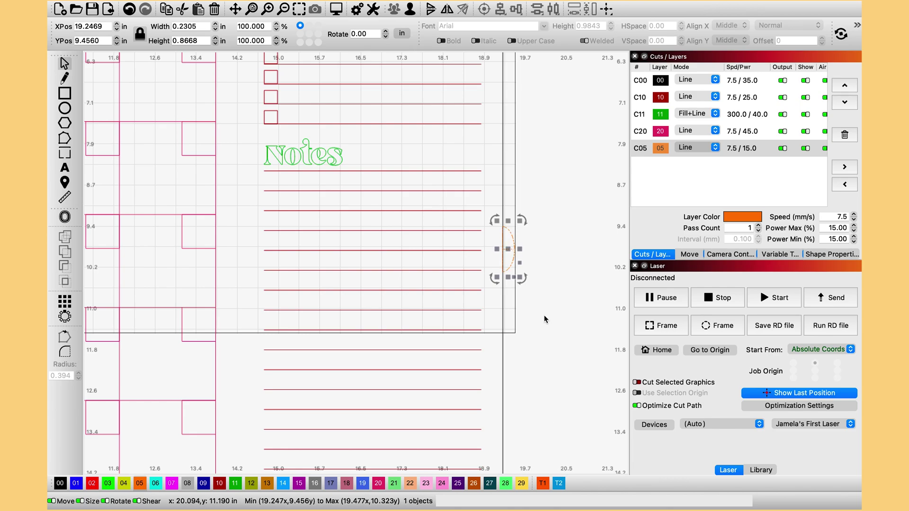
scroll(538, 272, up, 5)
drag(446, 260, 446, 259)
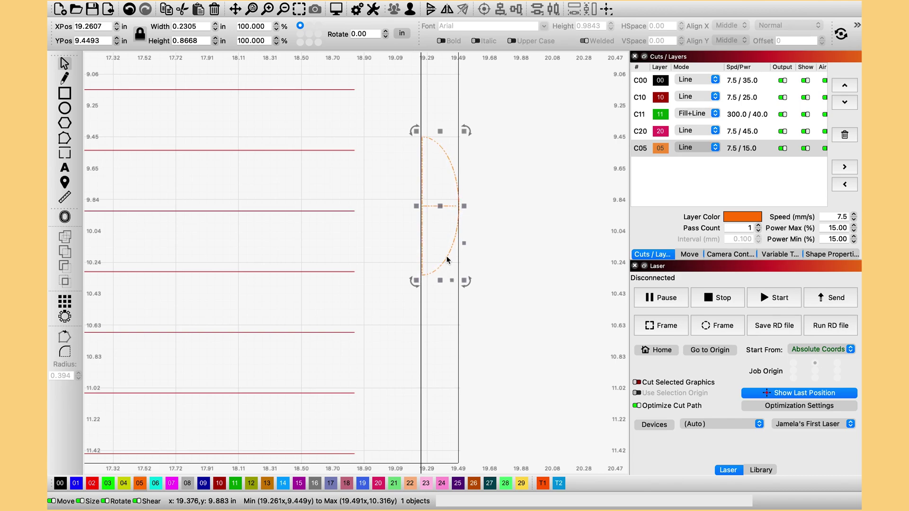
drag(467, 205, 462, 205)
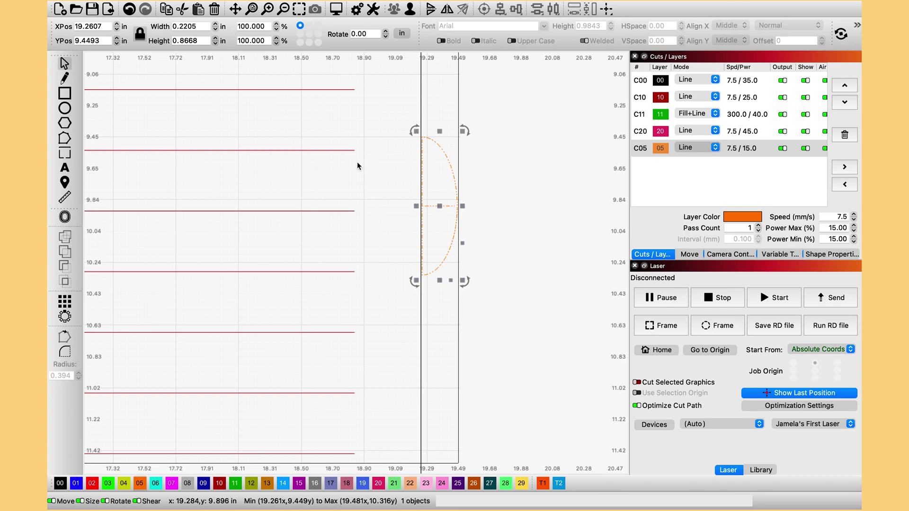
- Zoom in on the right mark and nudge it flush with the page edge
click(268, 9)
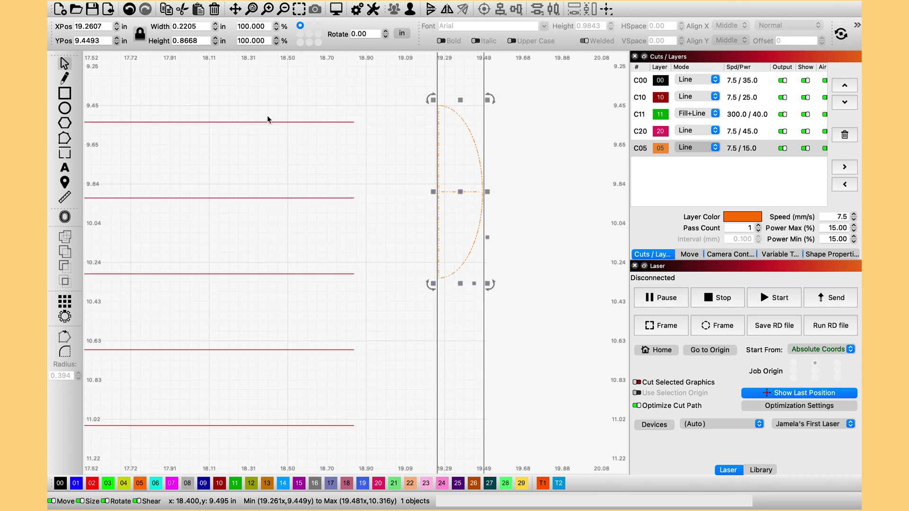
click(267, 9)
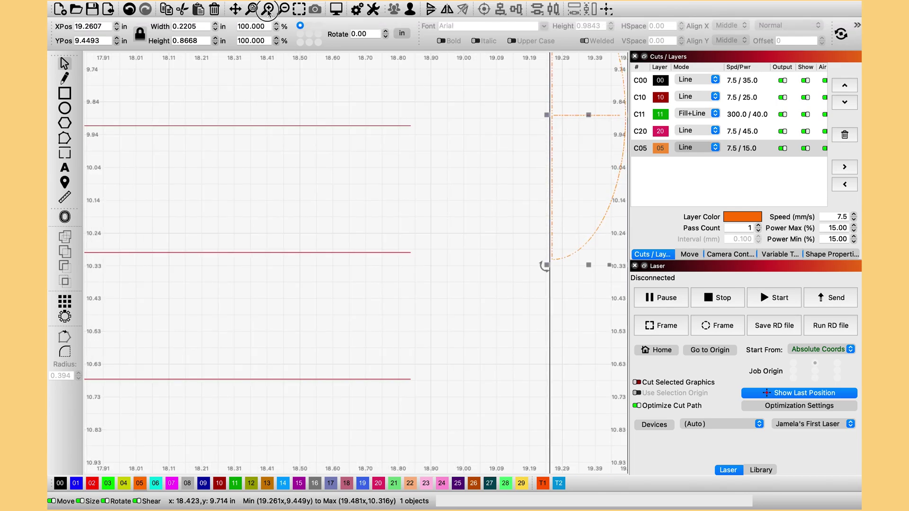
click(267, 9)
click(235, 9)
drag(418, 118, 156, 227)
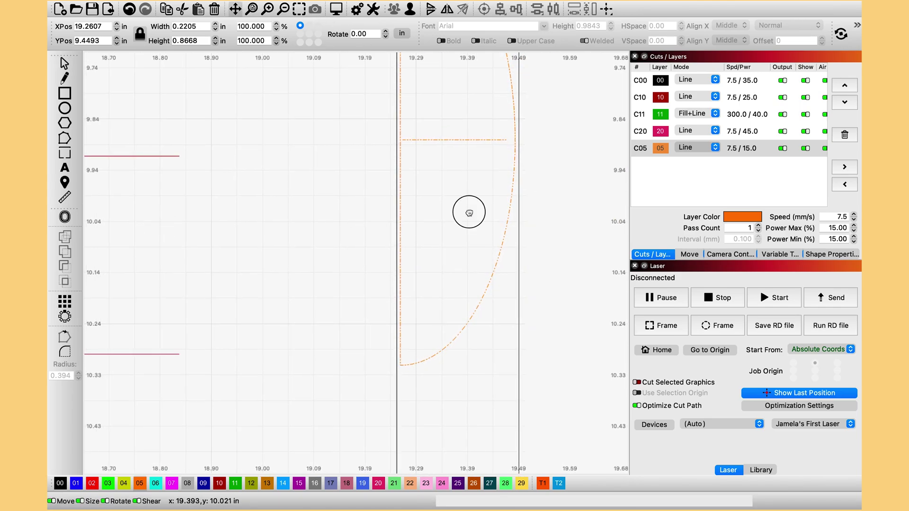
drag(467, 208, 431, 312)
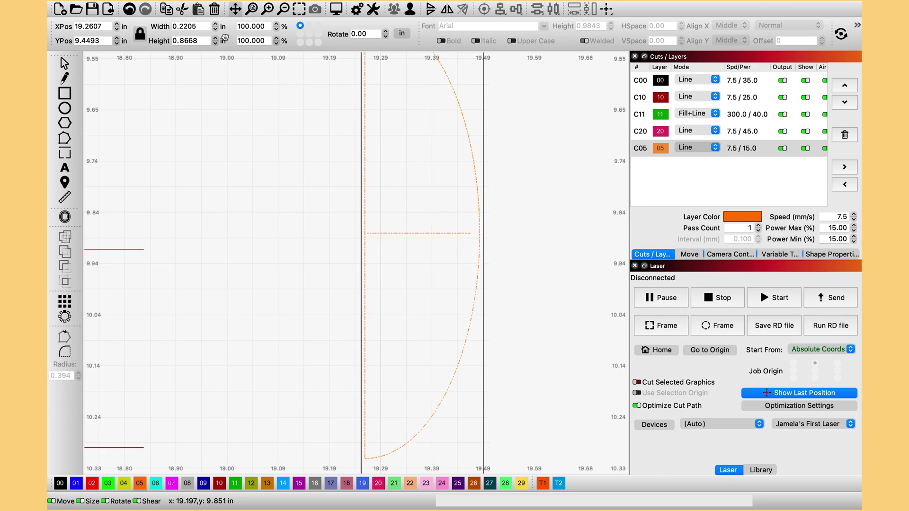
click(63, 63)
click(454, 232)
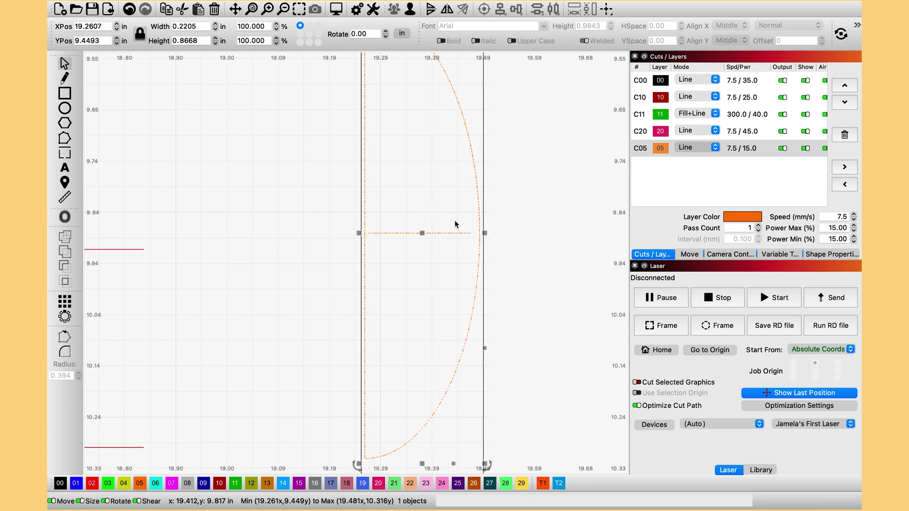
drag(422, 233, 421, 235)
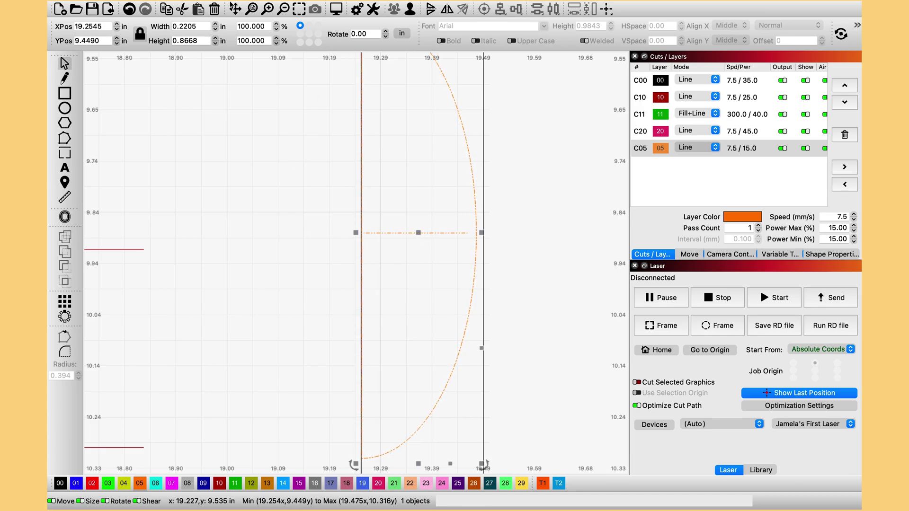
- Move the left registration mark slightly up and right
click(268, 8)
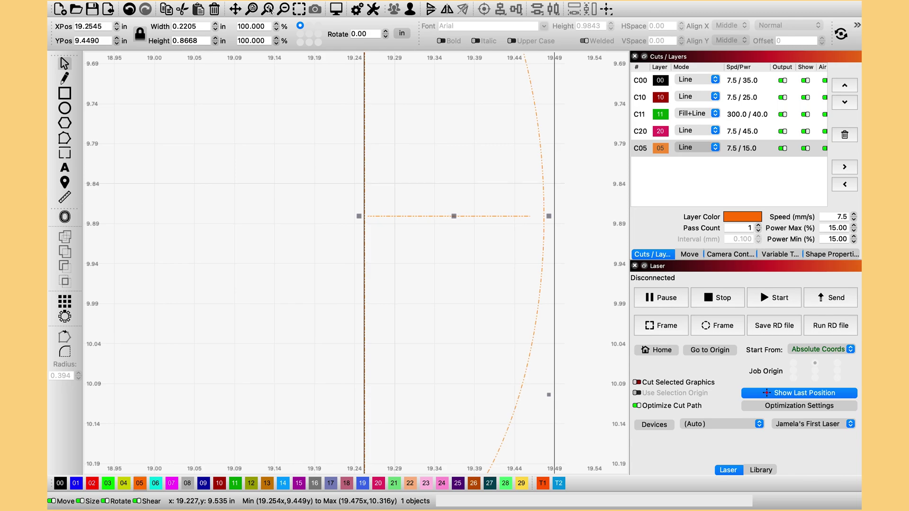
click(235, 9)
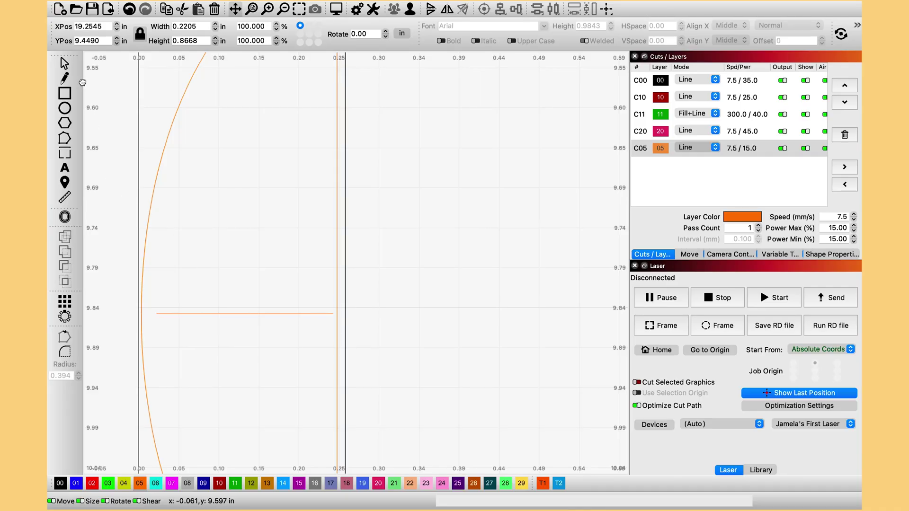
click(65, 63)
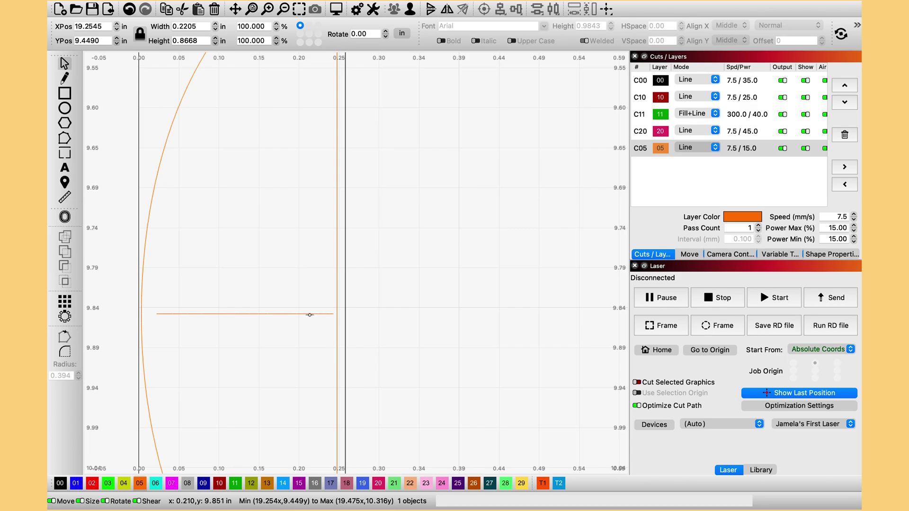
click(313, 314)
drag(316, 315, 319, 309)
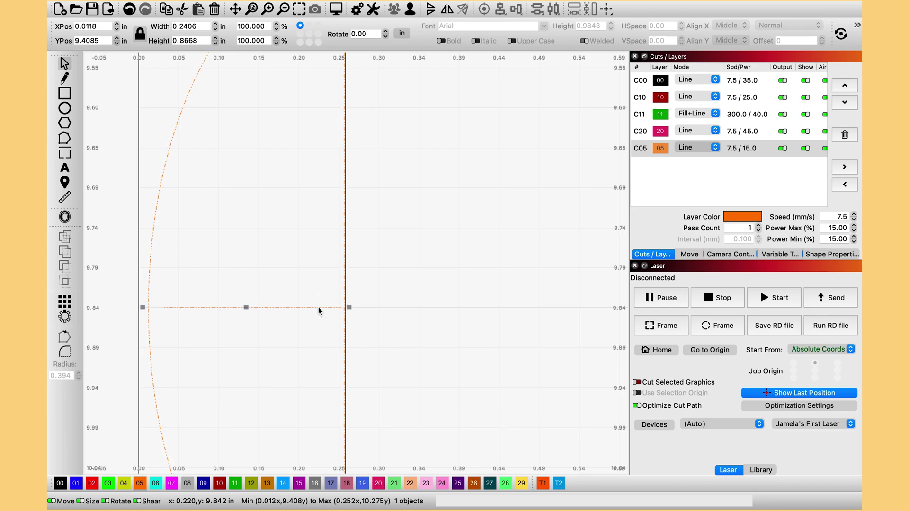
click(120, 243)
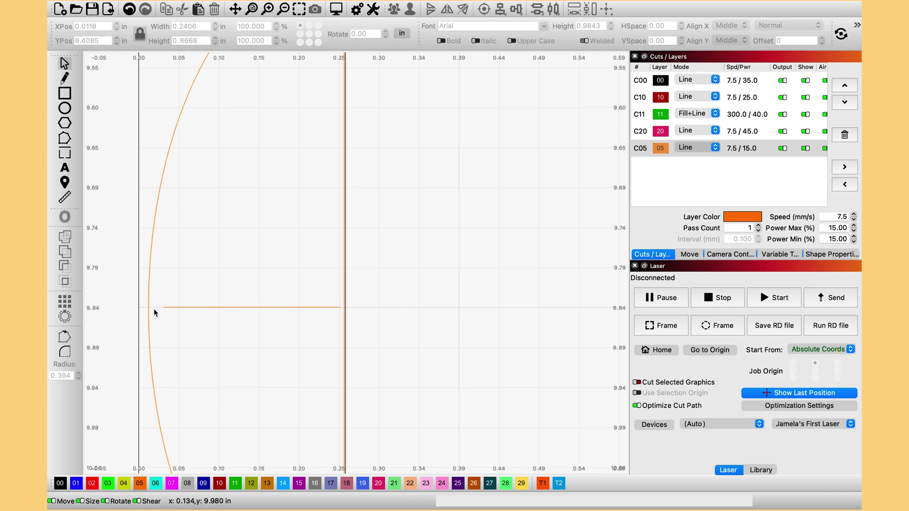
- Shift the left mark's horizontal line slightly right so it starts just inside the arc
click(162, 155)
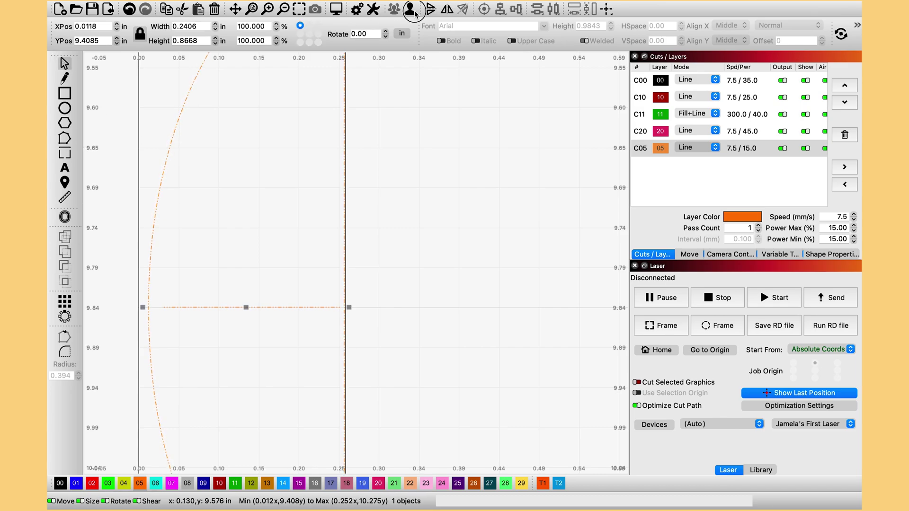
click(109, 174)
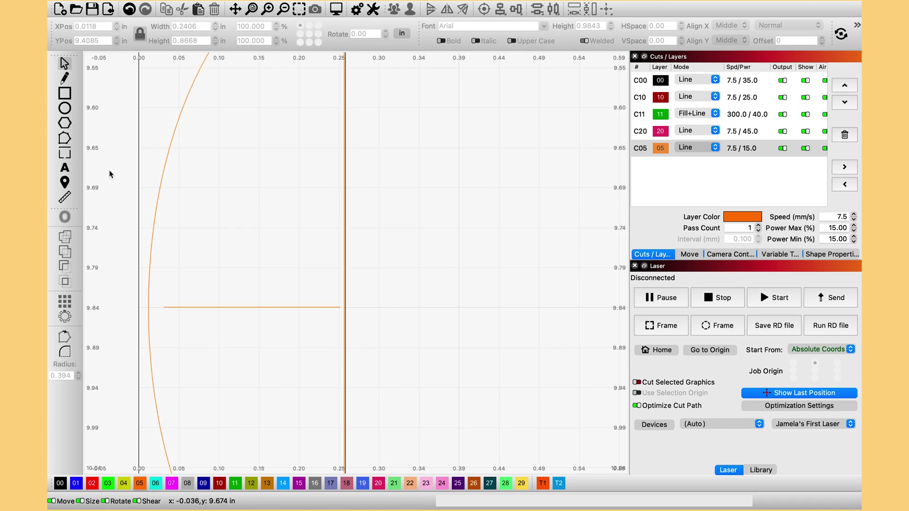
click(258, 307)
drag(258, 308, 260, 308)
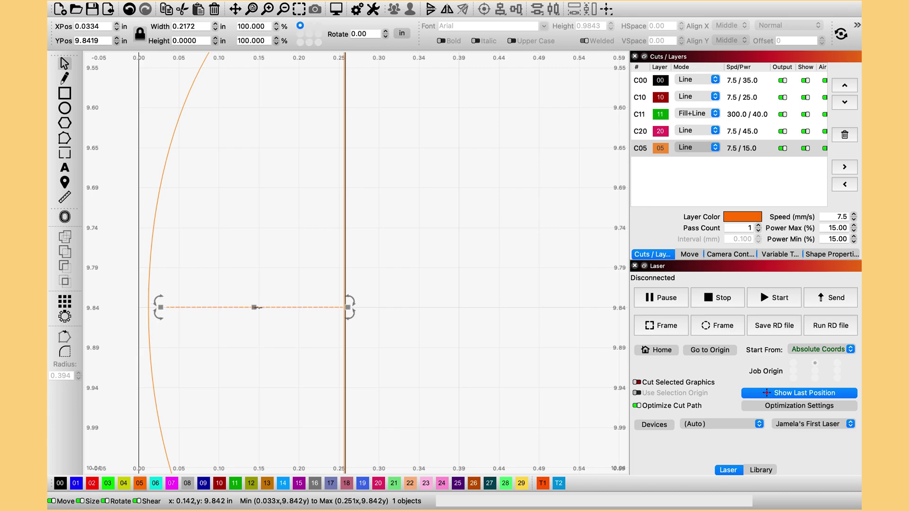
click(108, 103)
click(254, 308)
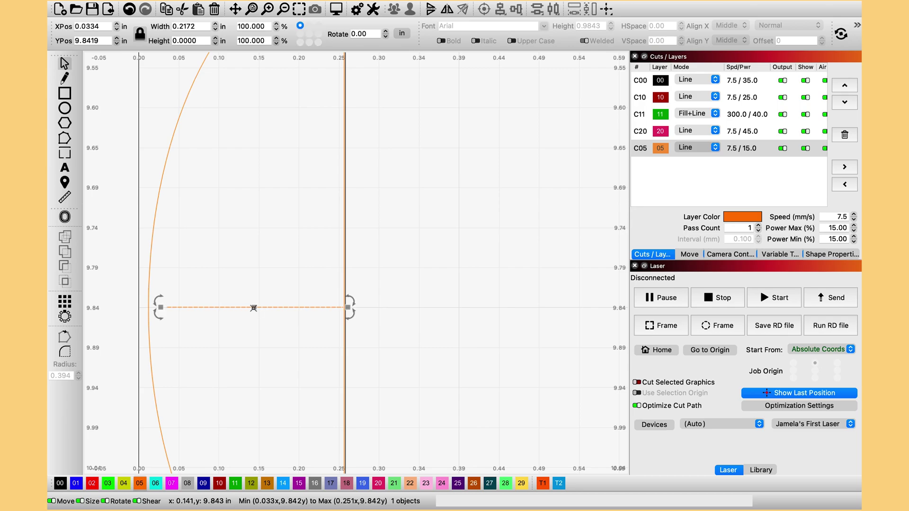
drag(253, 307, 254, 308)
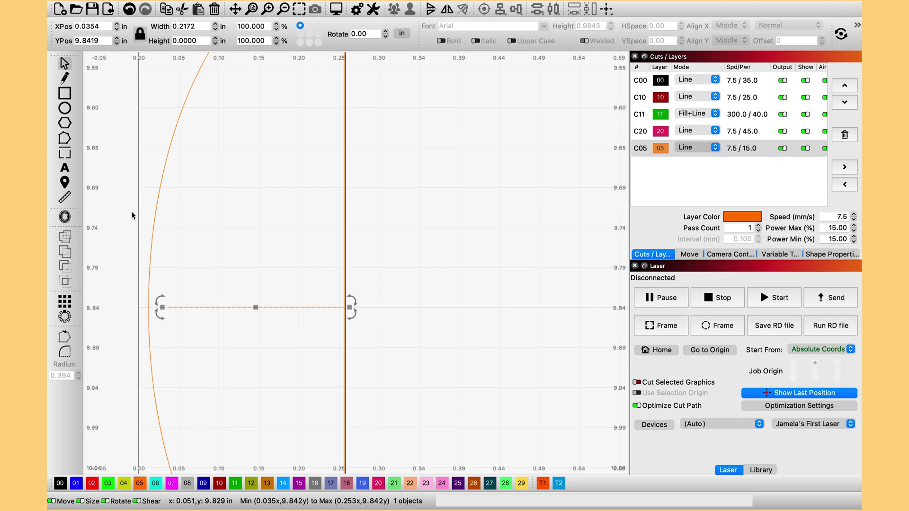
click(109, 194)
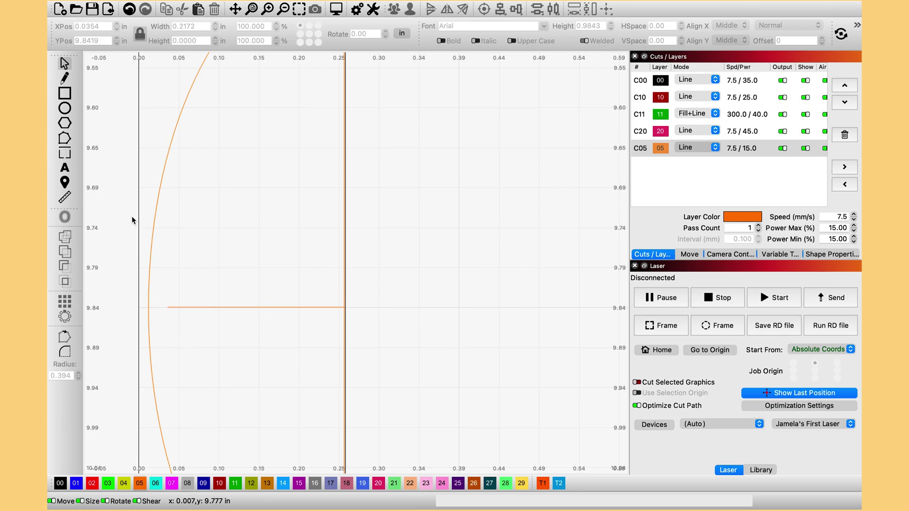
- Box-select the whole left mark, then select the right mark's line and arc
drag(133, 219, 258, 399)
drag(305, 231, 138, 410)
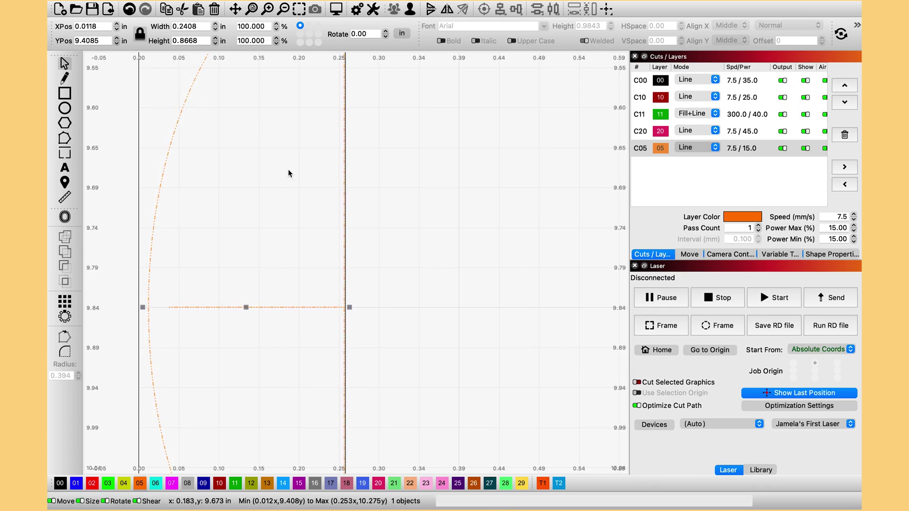
click(236, 9)
drag(199, 123, 578, 200)
key(Escape)
click(526, 242)
click(440, 245)
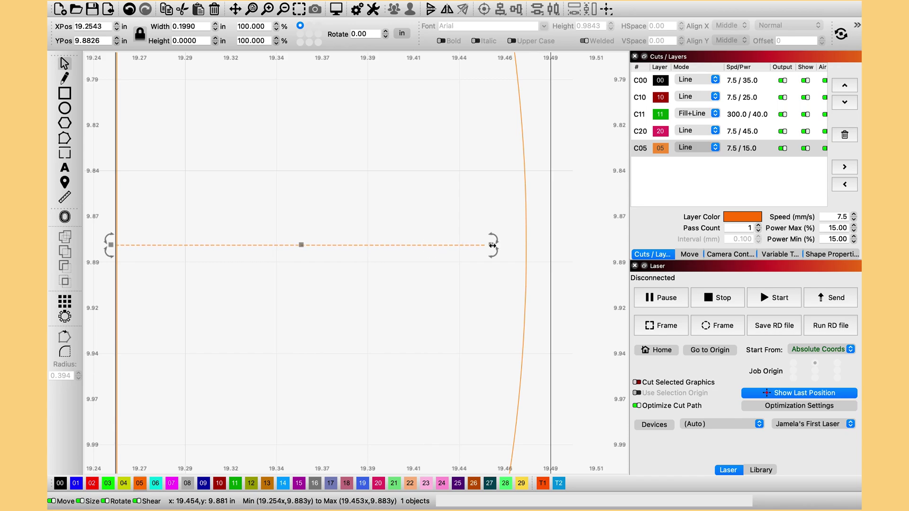
key(ctrl+a)
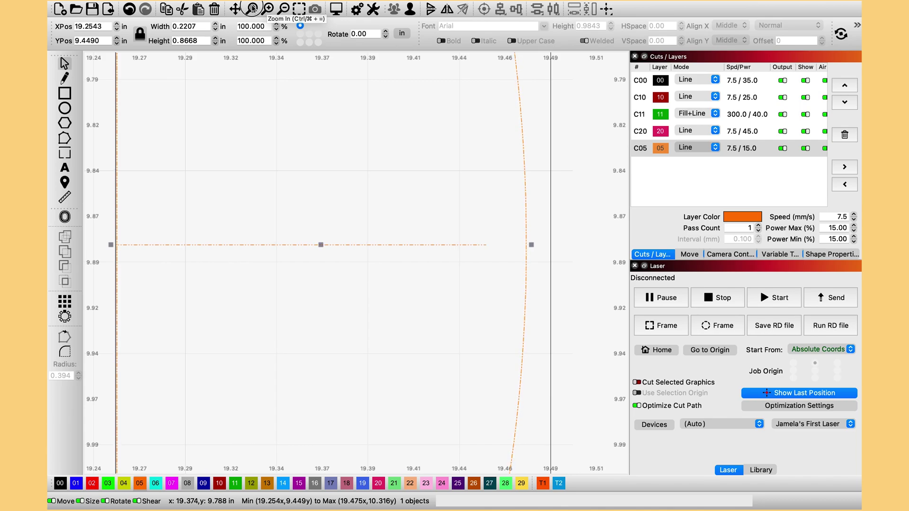
- Copy both edge registration marks and paste them in place over the originals
click(251, 8)
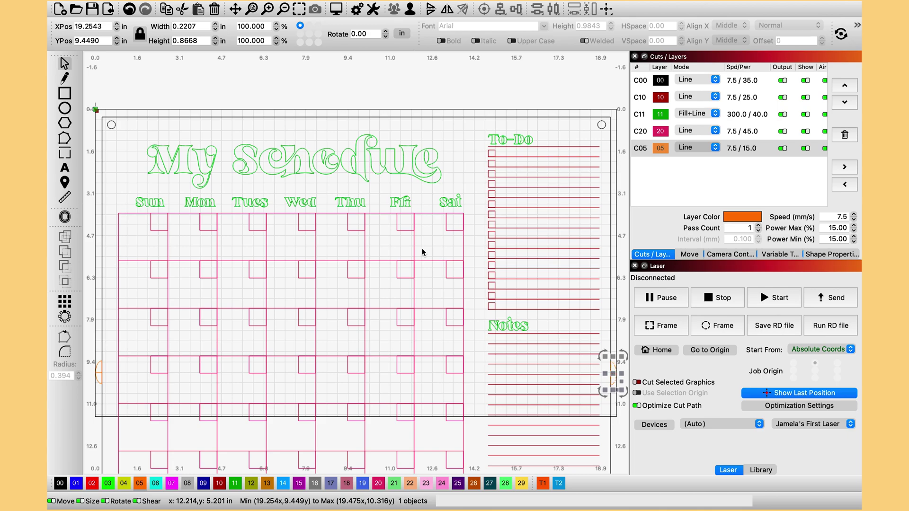
shift+click(99, 373)
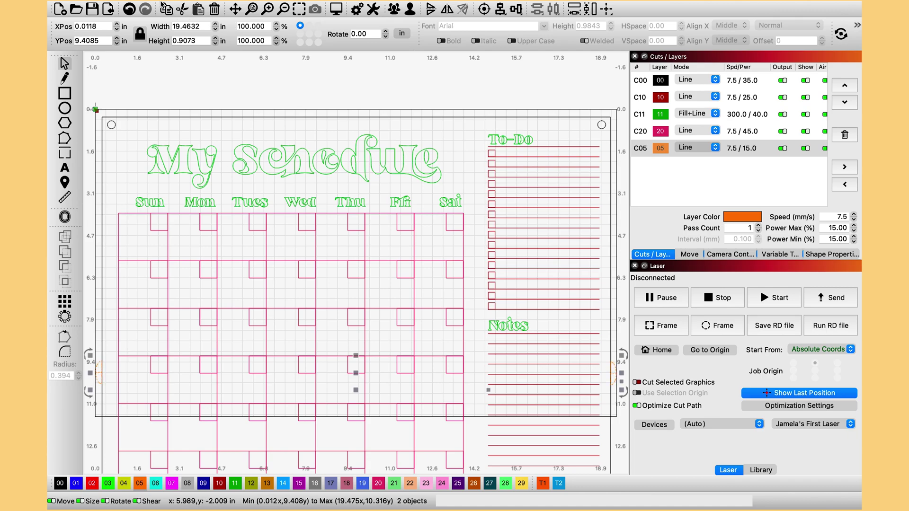
mouse_move(147, 4)
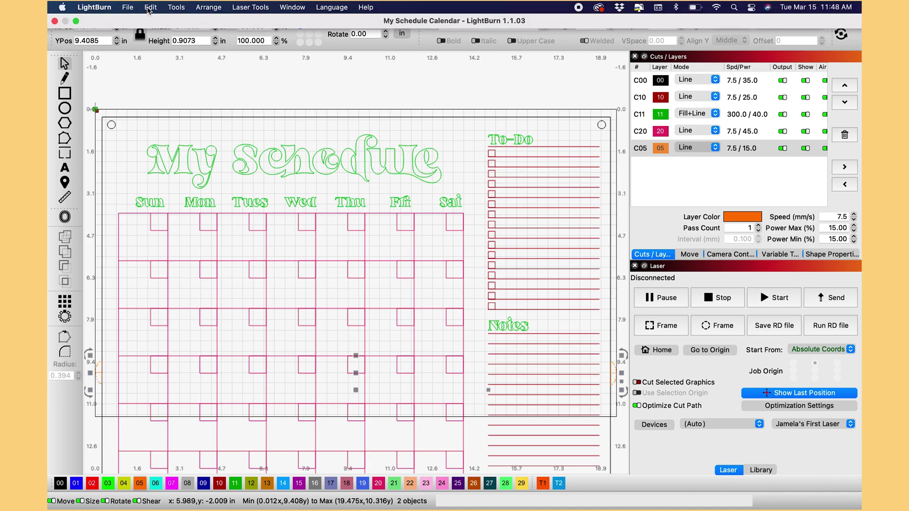
click(149, 7)
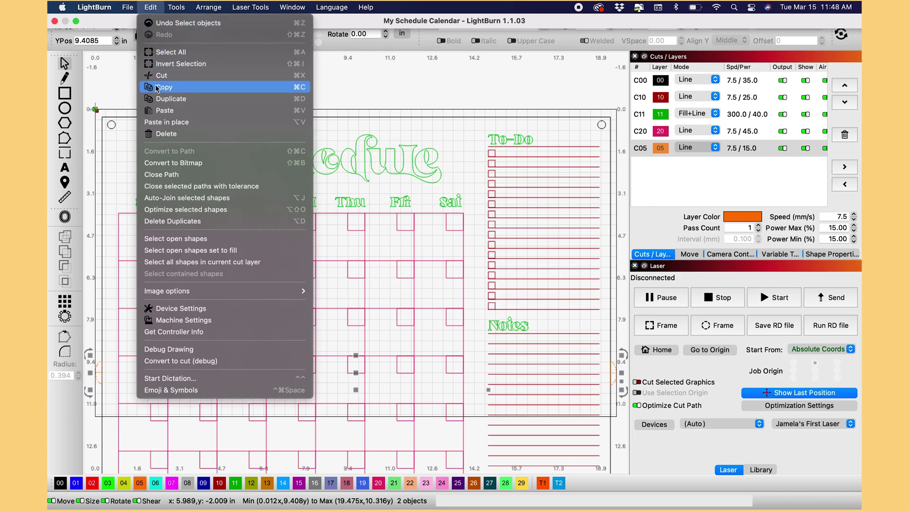
click(165, 90)
click(151, 7)
click(158, 122)
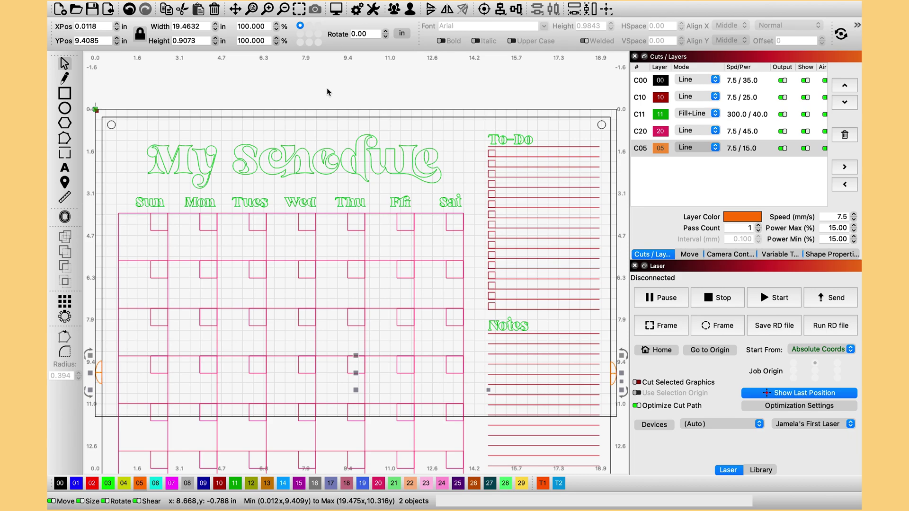
- Group the two pasted registration marks and fit the page in view
click(407, 11)
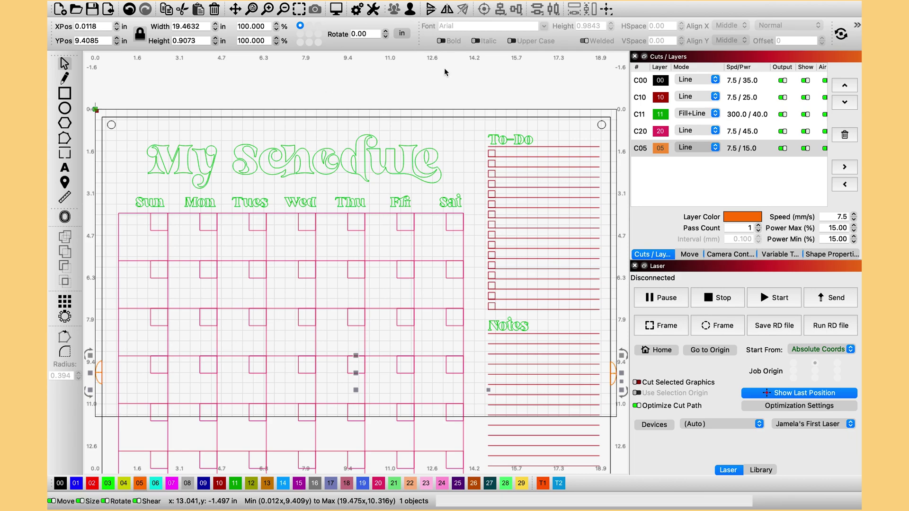
mouse_move(427, 2)
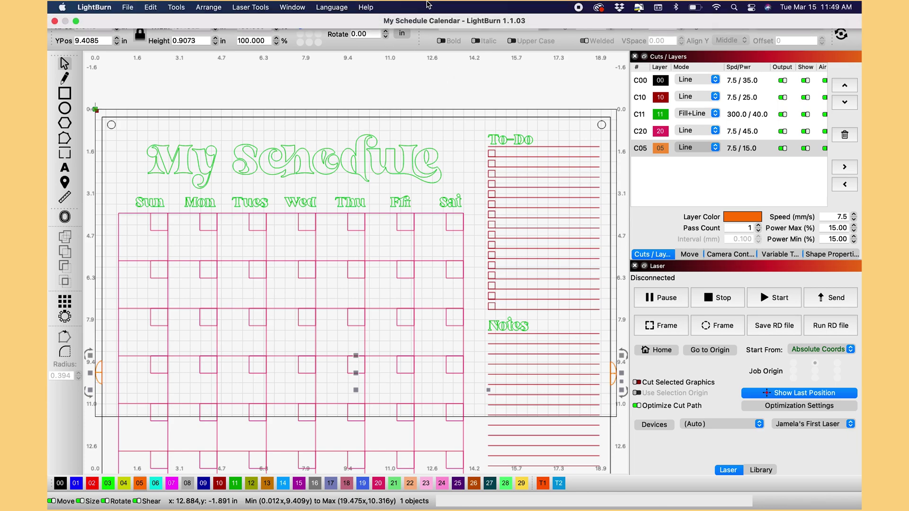
scroll(278, 39, down, 5)
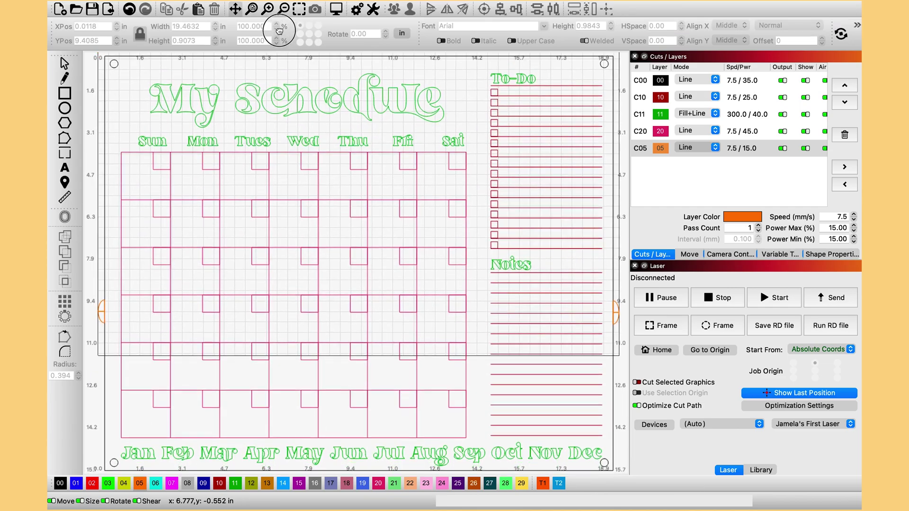
scroll(281, 29, up, 3)
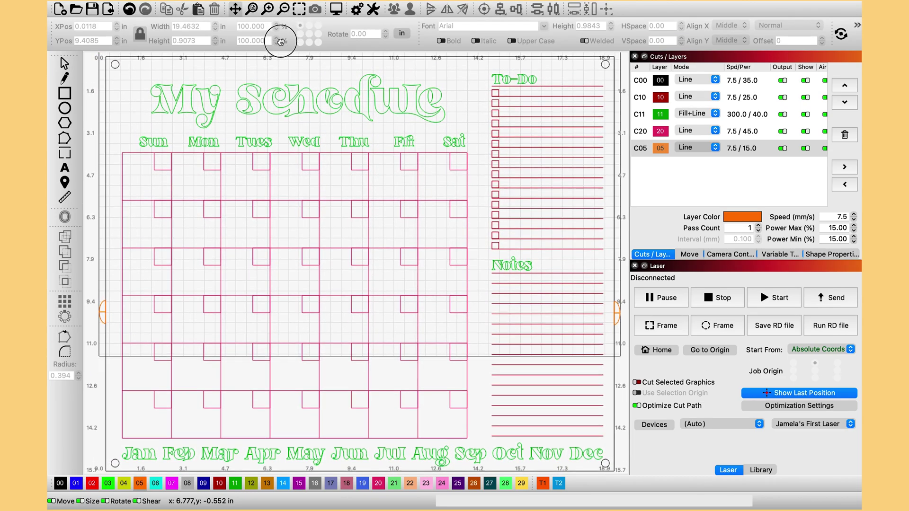
click(284, 11)
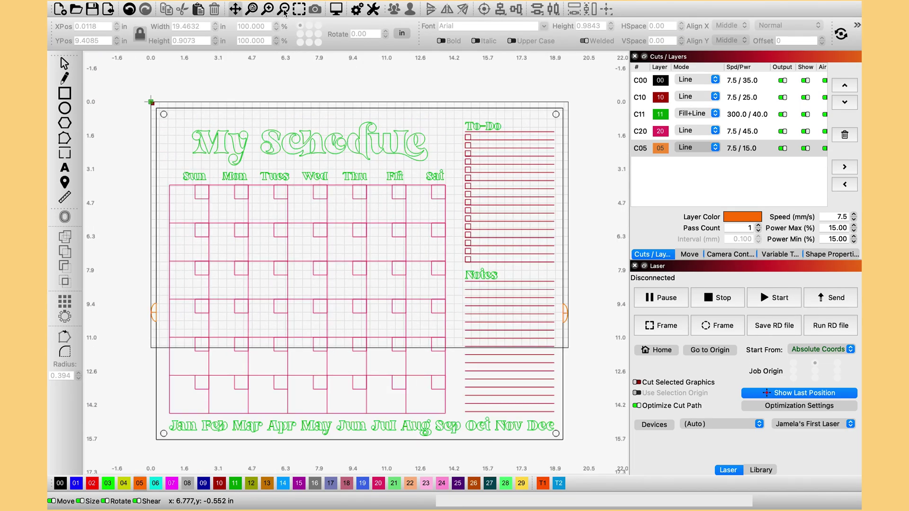
- Draw an orange rectangle over the schedule's lower half, from the marks' line past the month row
click(65, 93)
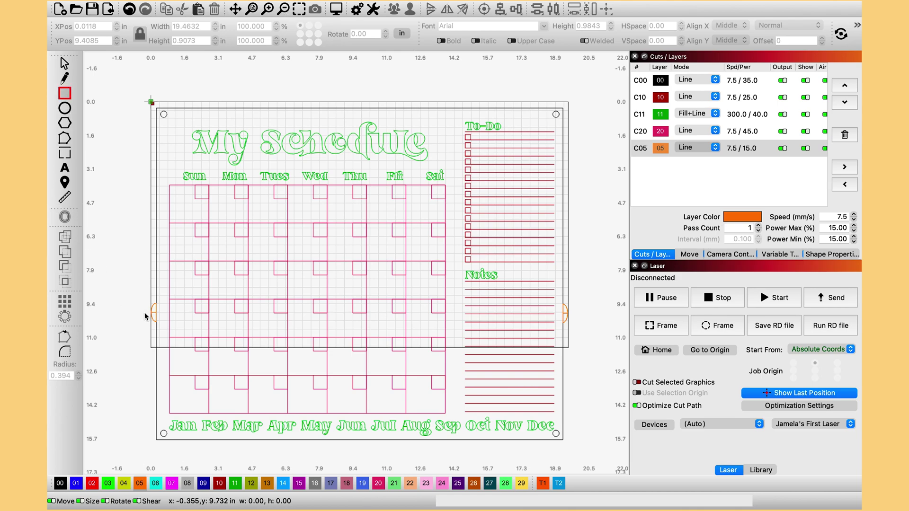
drag(145, 314, 573, 472)
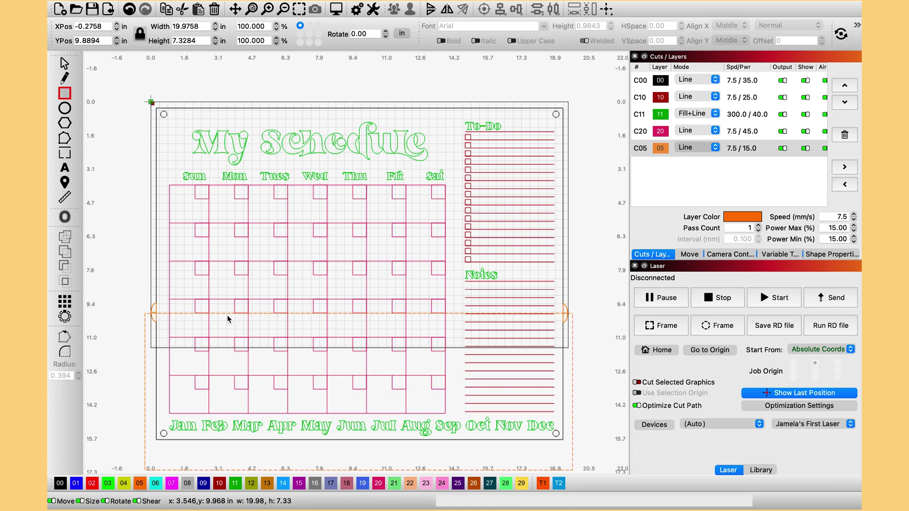
drag(144, 442, 144, 435)
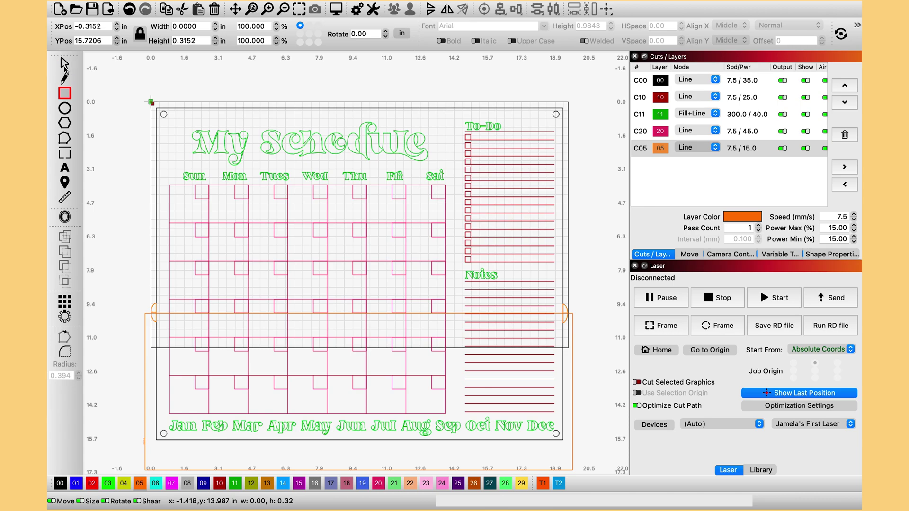
- Select the orange rectangle together with the schedule design
click(65, 64)
click(132, 435)
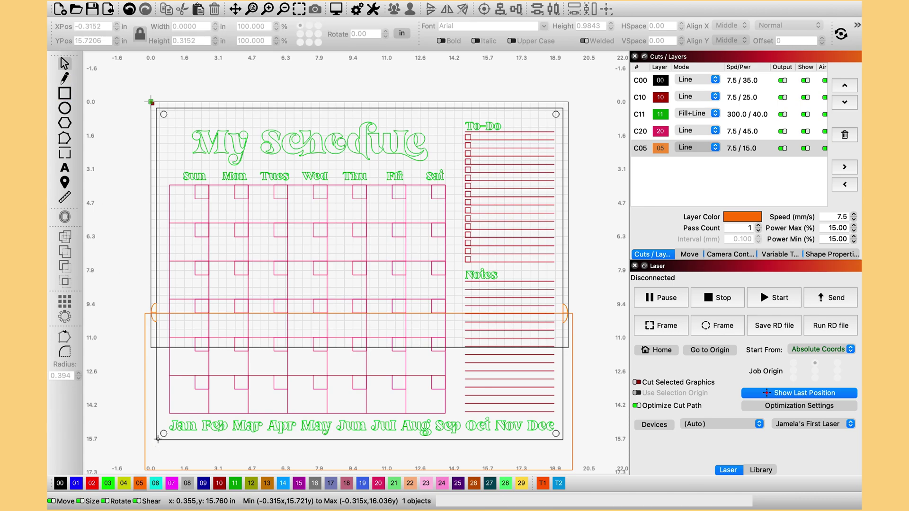
click(145, 393)
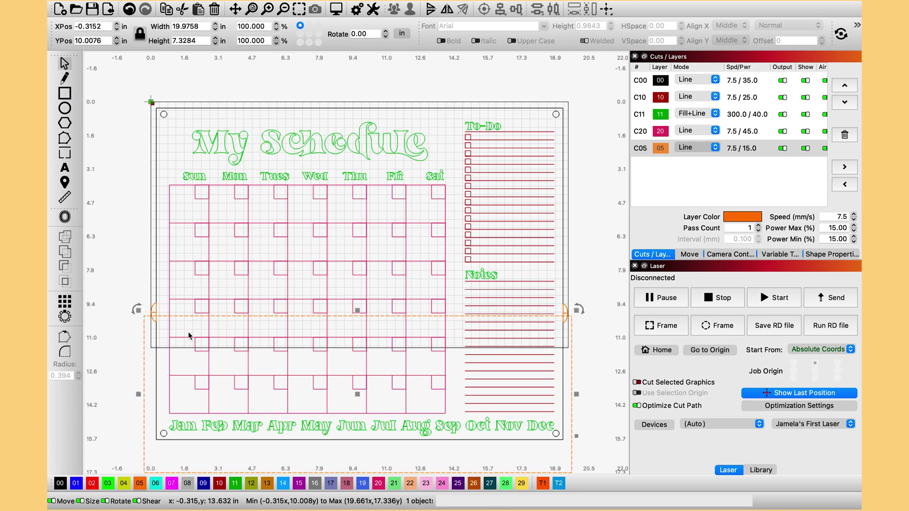
click(206, 312)
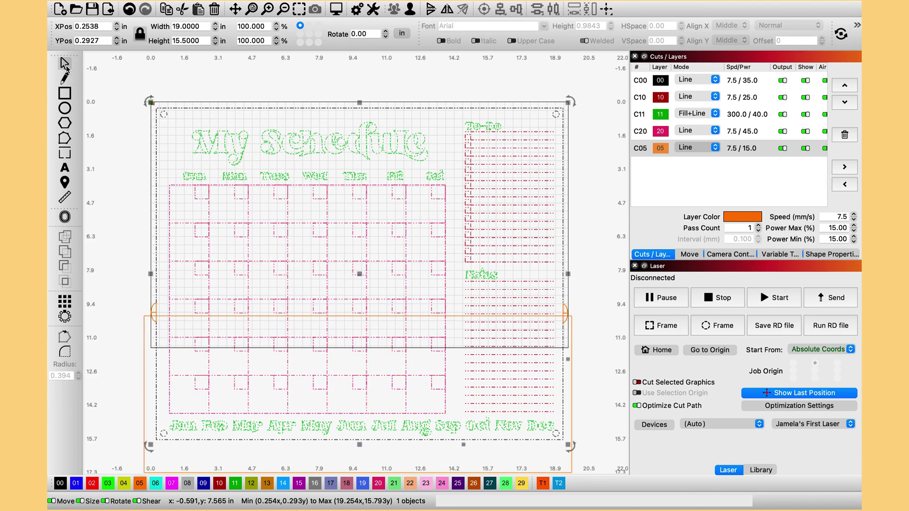
click(101, 205)
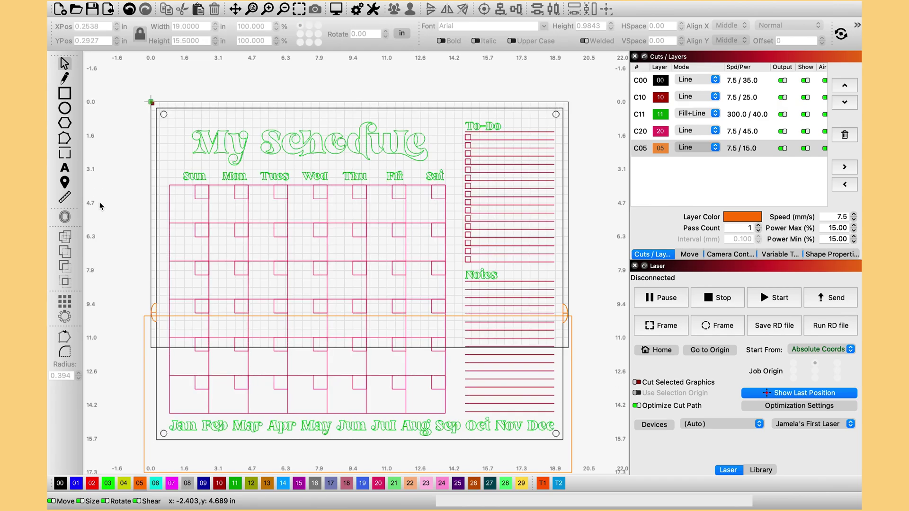
mouse_move(141, 370)
mouse_down()
mouse_move(146, 344)
mouse_move(149, 360)
mouse_up()
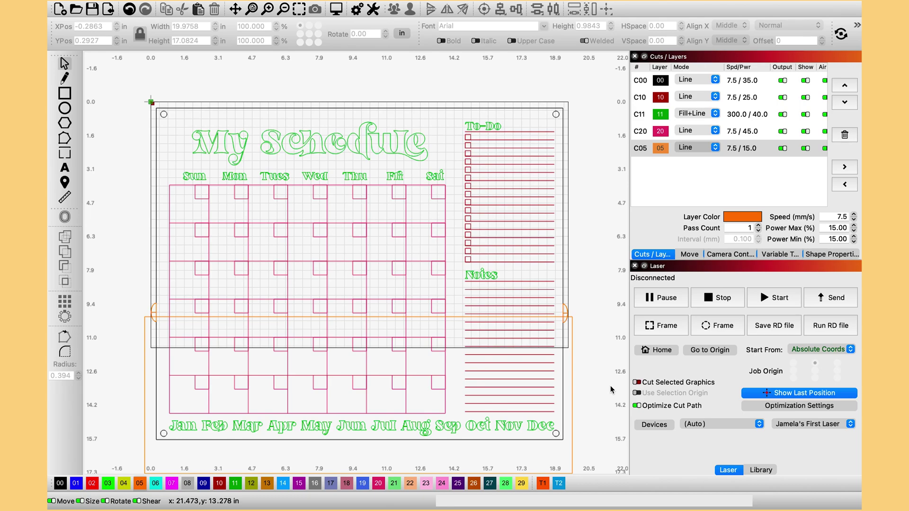
drag(587, 439, 135, 377)
scroll(574, 432, right, 2)
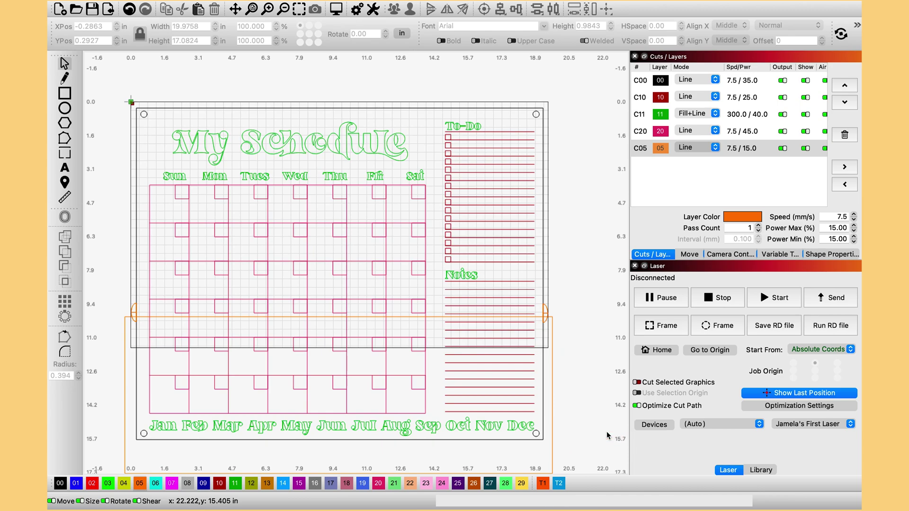
drag(573, 436, 94, 376)
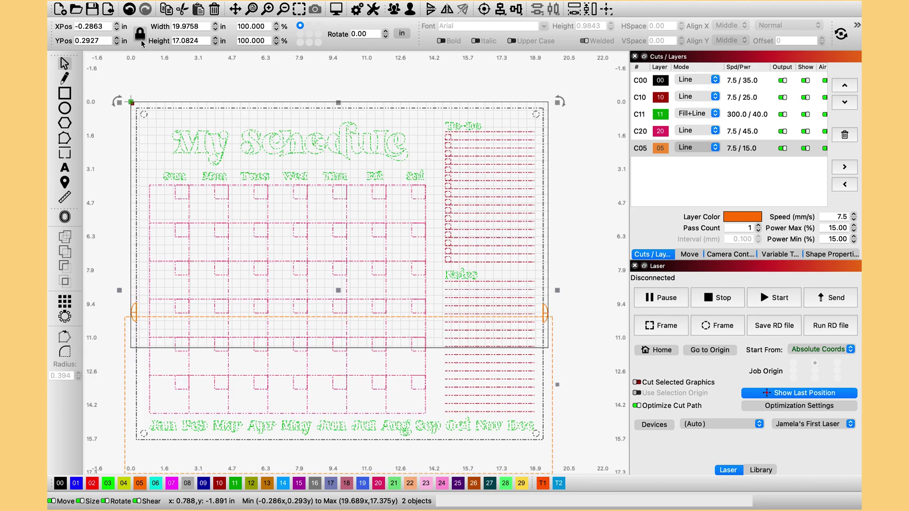
- Cut the schedule design along the orange rectangle's outline with Cut Shapes
mouse_move(172, 1)
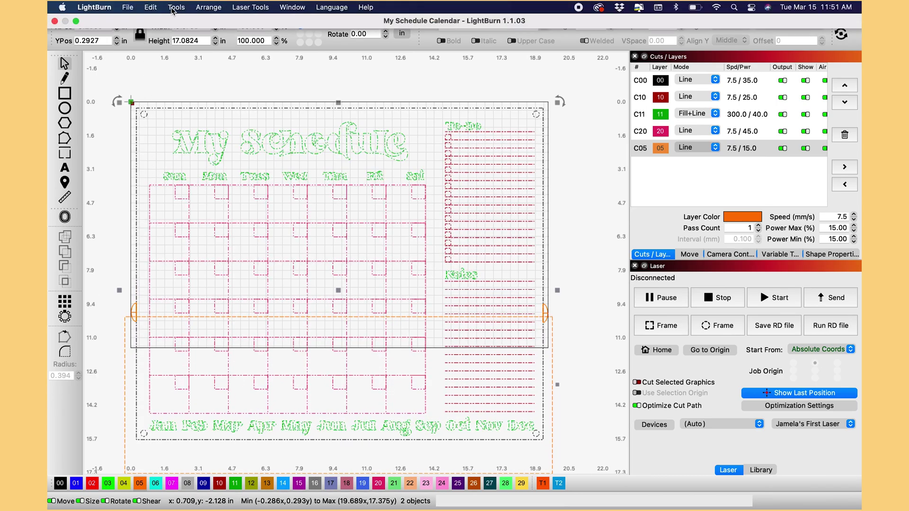
click(174, 8)
click(174, 8)
click(174, 8)
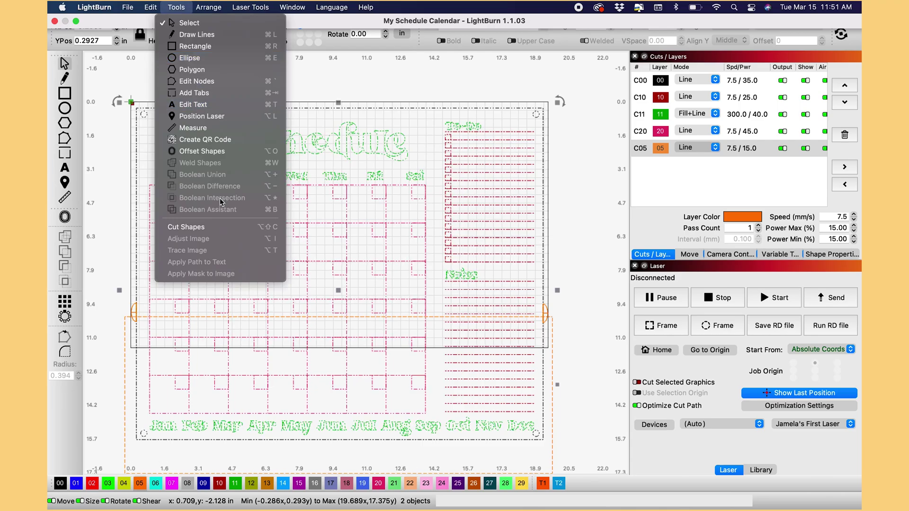
click(223, 226)
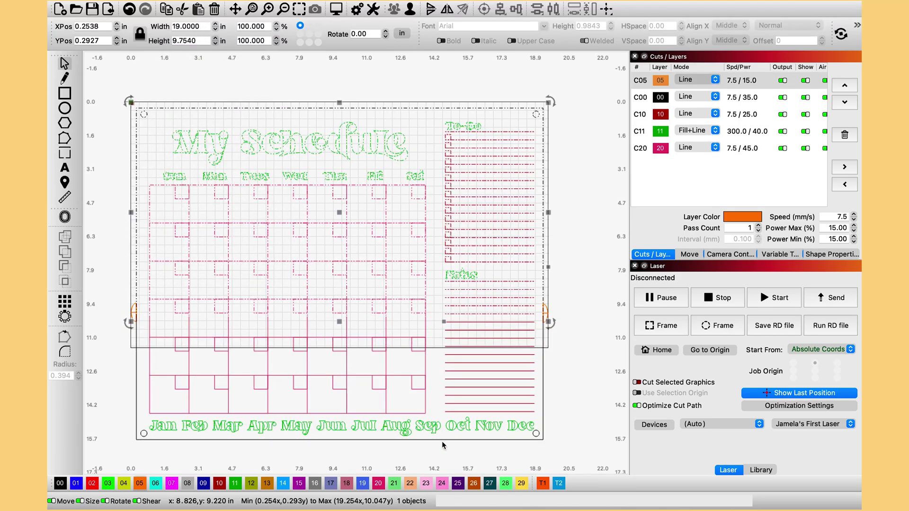
- Select the orange registration strip together with the lower schedule section
click(538, 416)
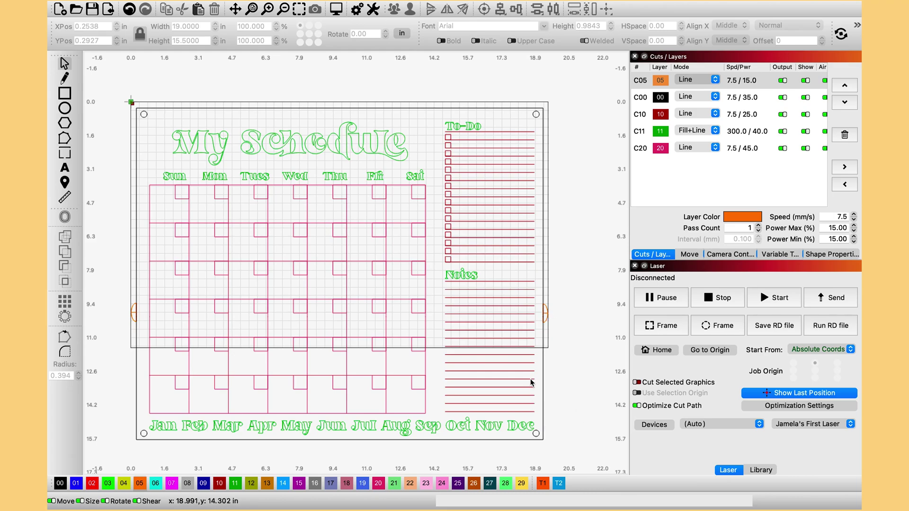
click(545, 313)
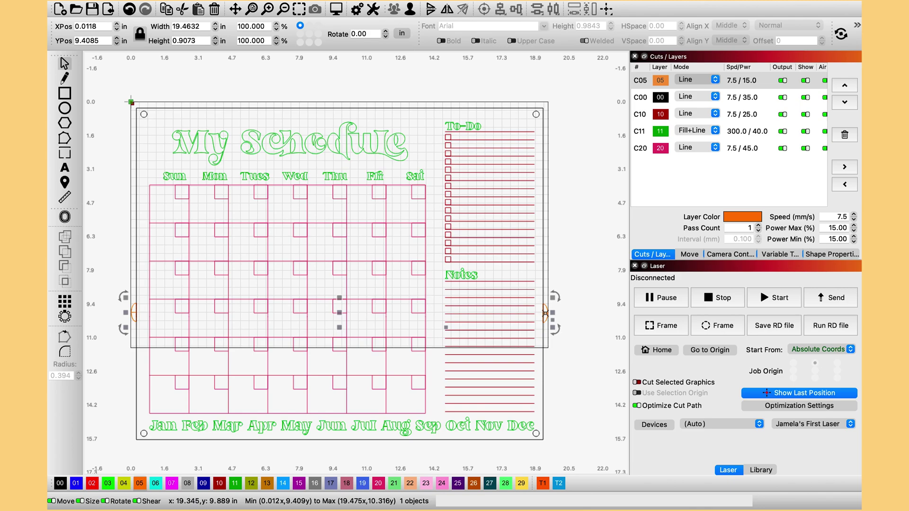
shift+click(543, 412)
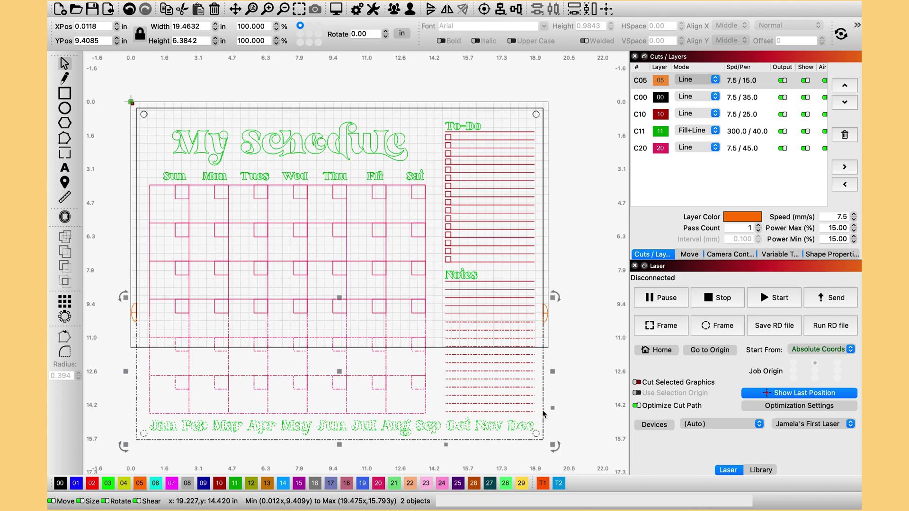
- Drag the lower schedule section down, away from the upper section
scroll(599, 270, up, 1)
scroll(598, 268, down, 3)
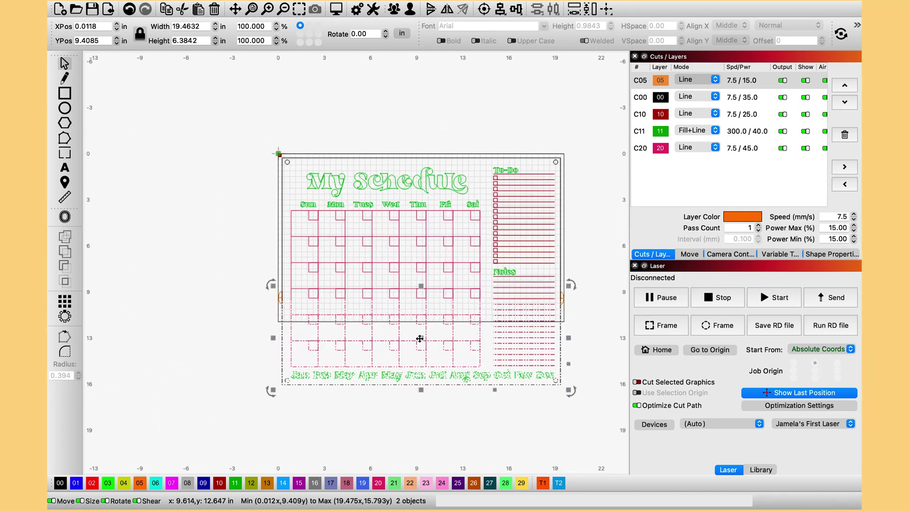
drag(419, 338, 425, 402)
- Marquee-select the lower pieces, then the upper section, to check each half separately
click(284, 380)
click(286, 380)
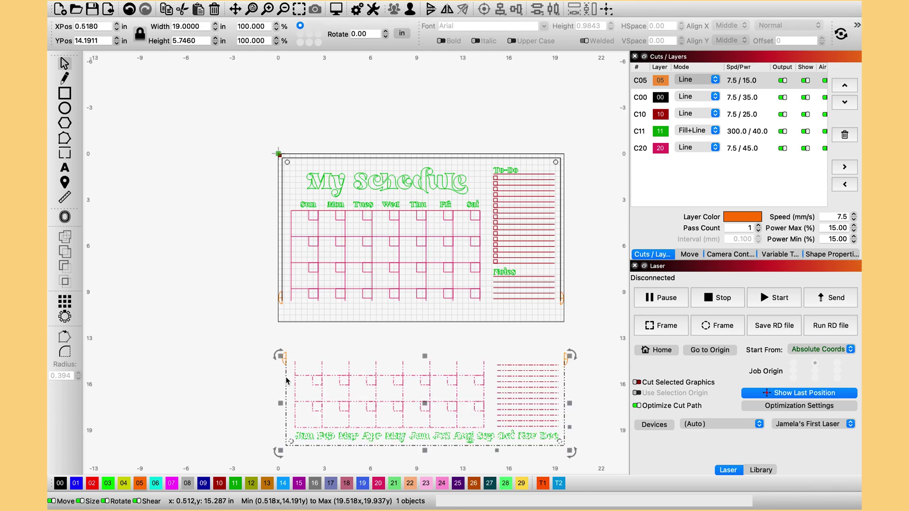
drag(247, 338, 602, 448)
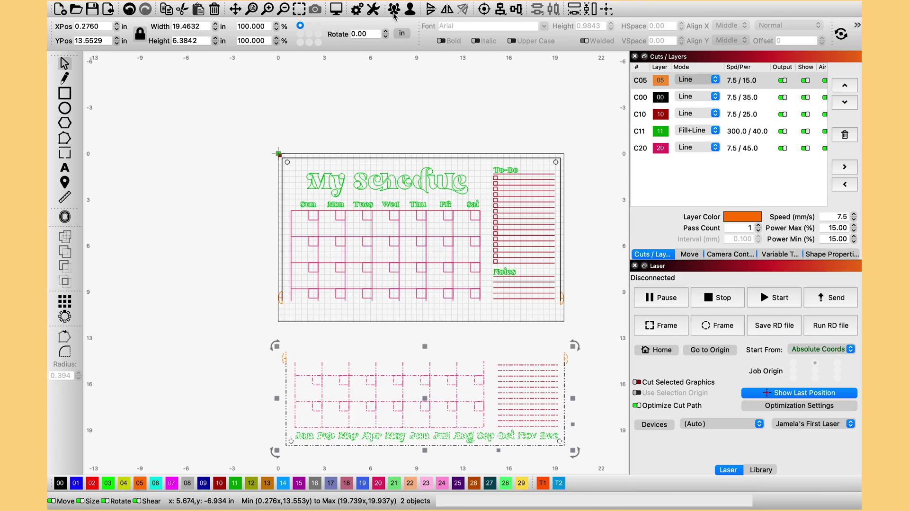
click(225, 245)
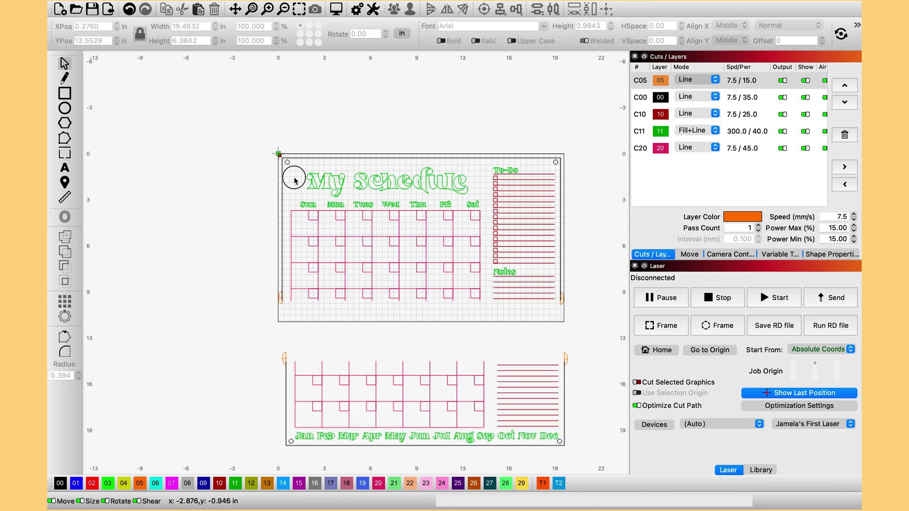
drag(234, 139, 588, 327)
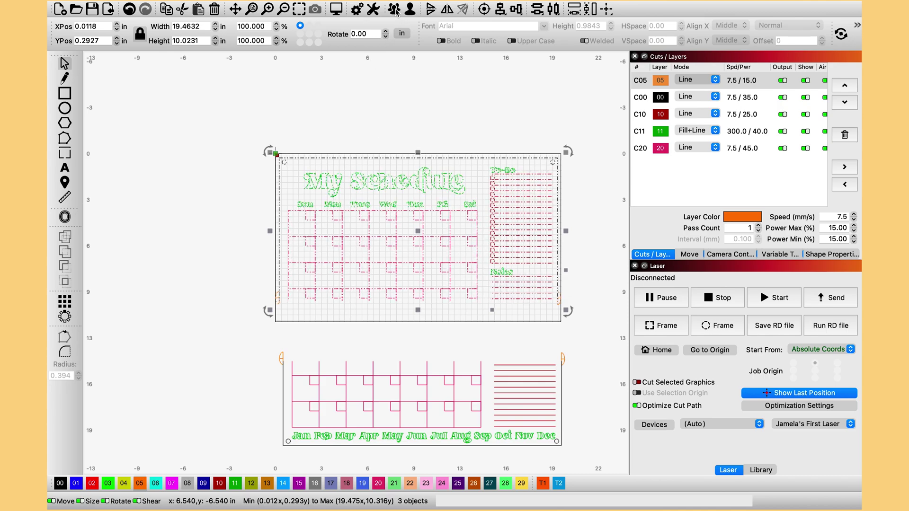
click(442, 70)
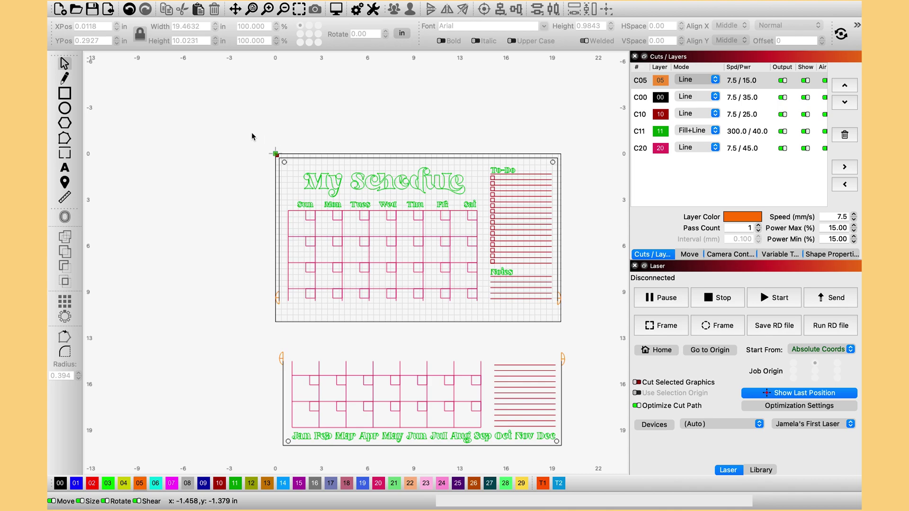
- Mirror both sections horizontally and move layers C10 and C20 onto red layer 02
drag(251, 133, 581, 459)
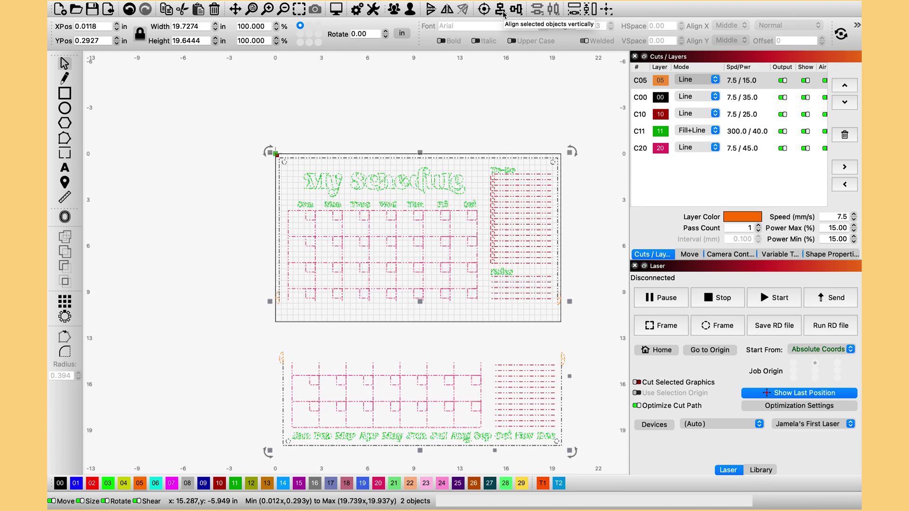
click(484, 9)
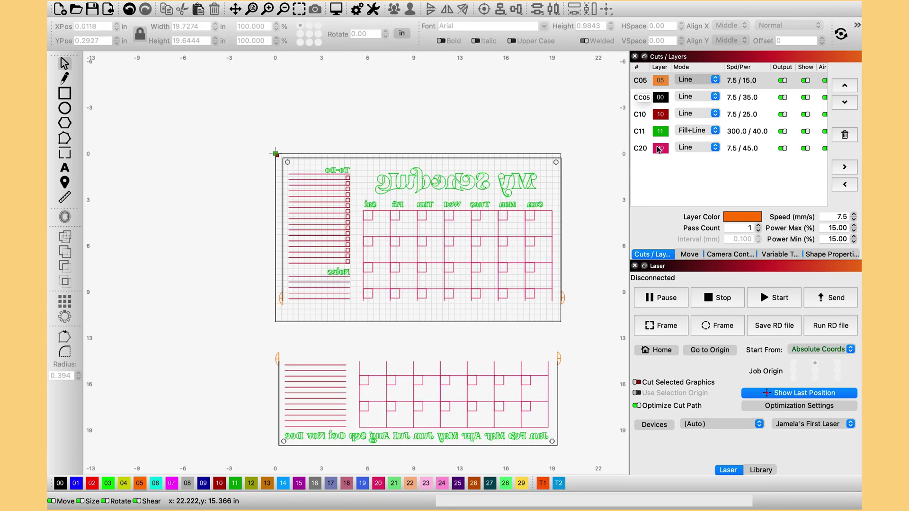
click(660, 118)
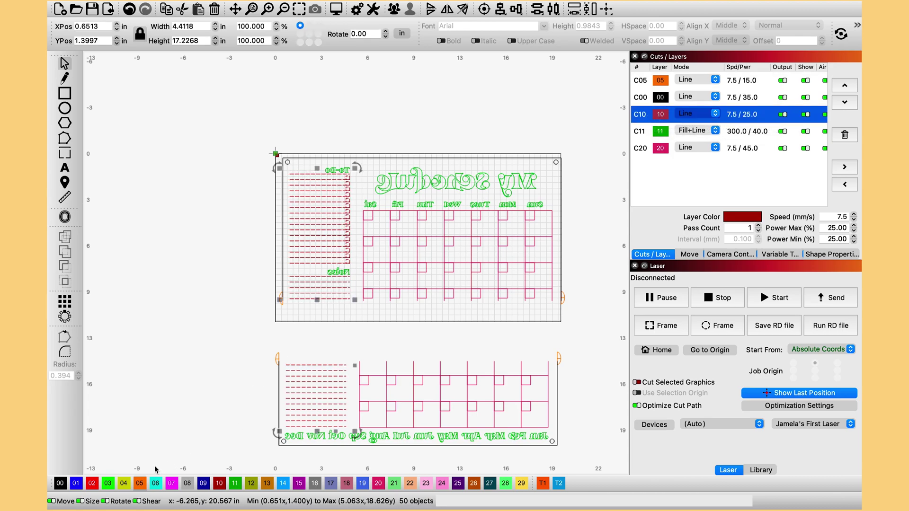
click(97, 483)
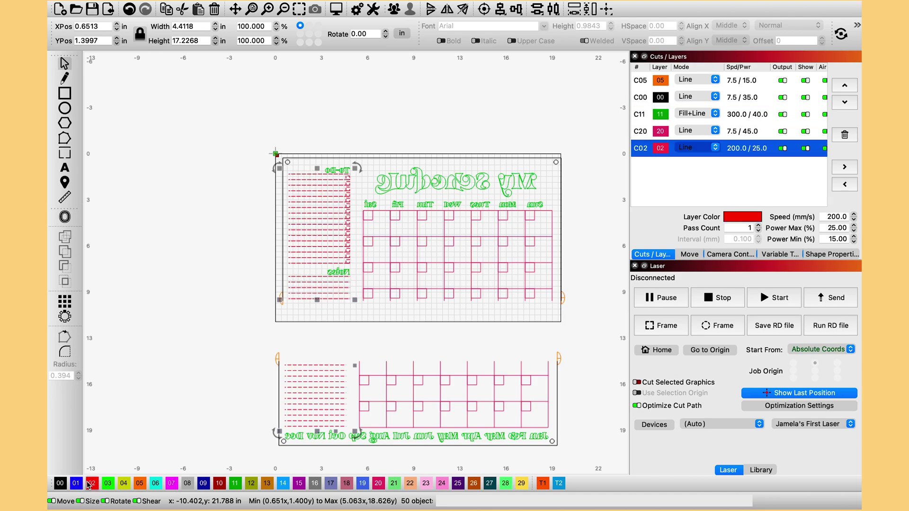
click(662, 131)
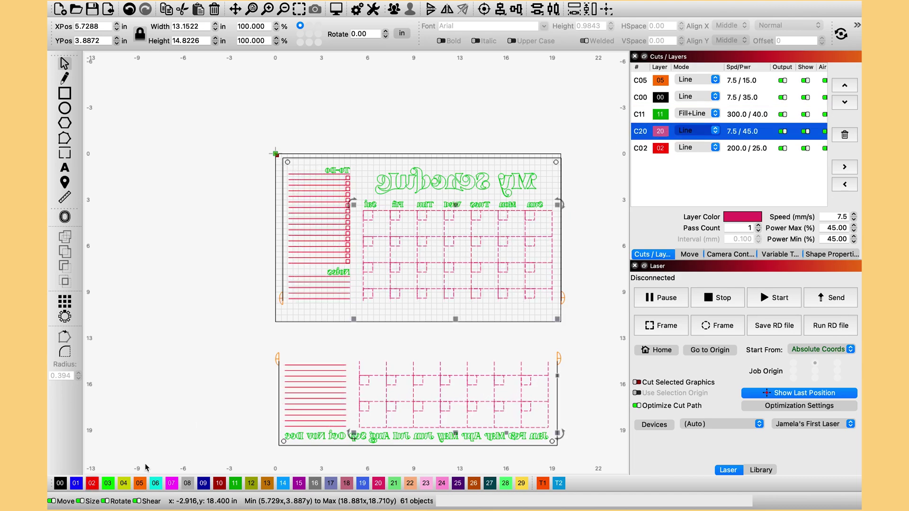
click(92, 482)
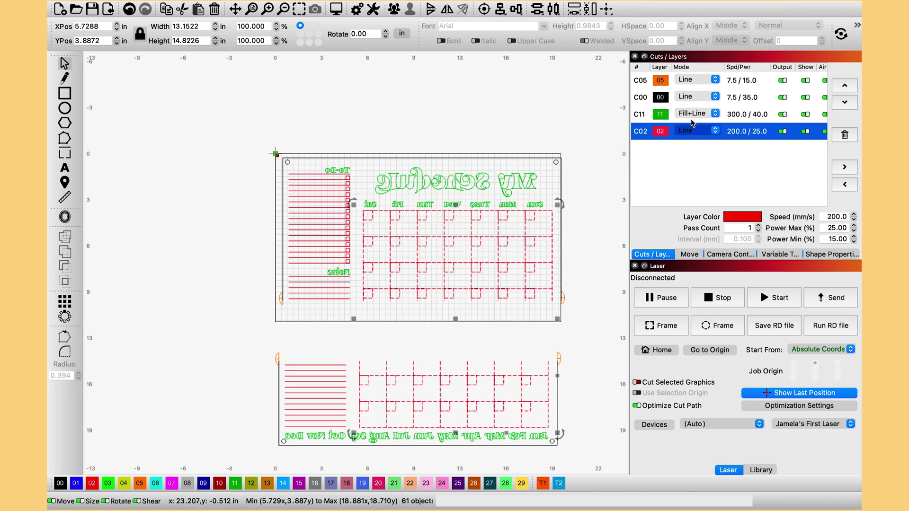
- Set the orange C05 layer's speed to 200 in the Cut Settings Editor
double_click(737, 86)
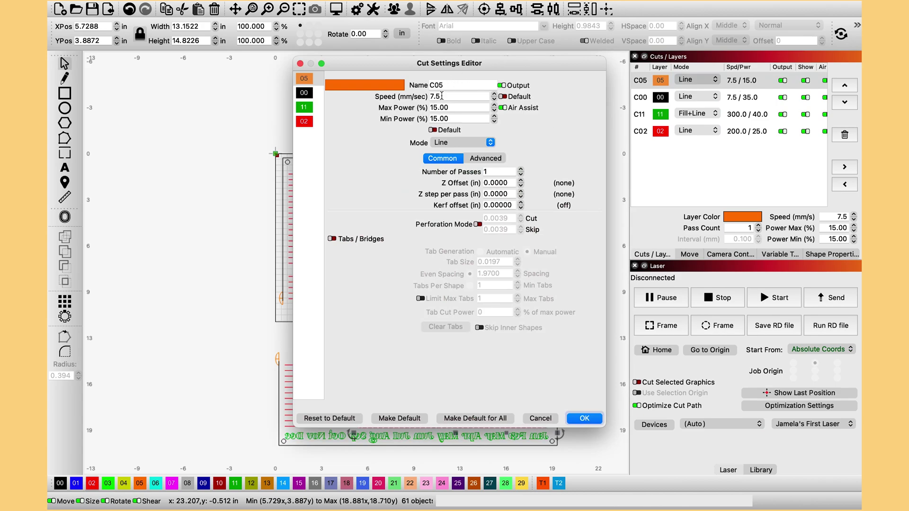
click(441, 96)
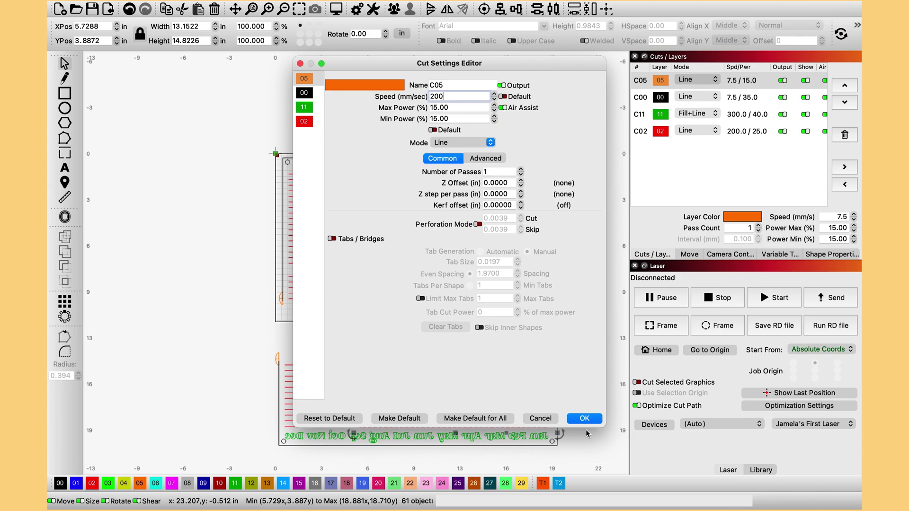
click(585, 418)
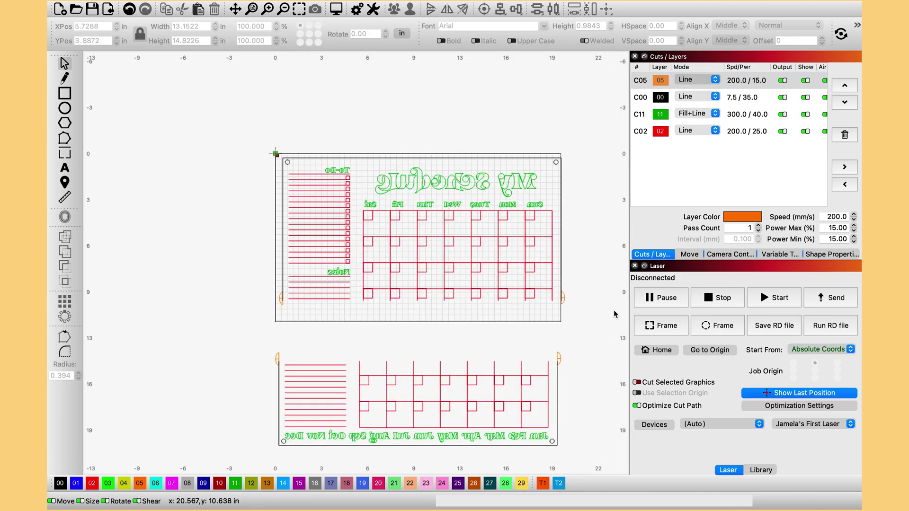
- Select the upper calendar design and nudge it slightly left on the bed
drag(591, 291, 276, 184)
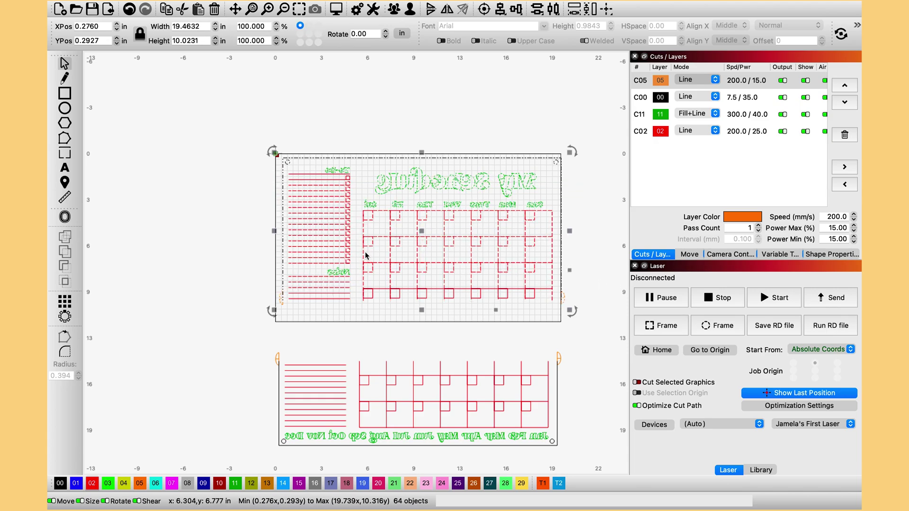
drag(344, 251, 345, 253)
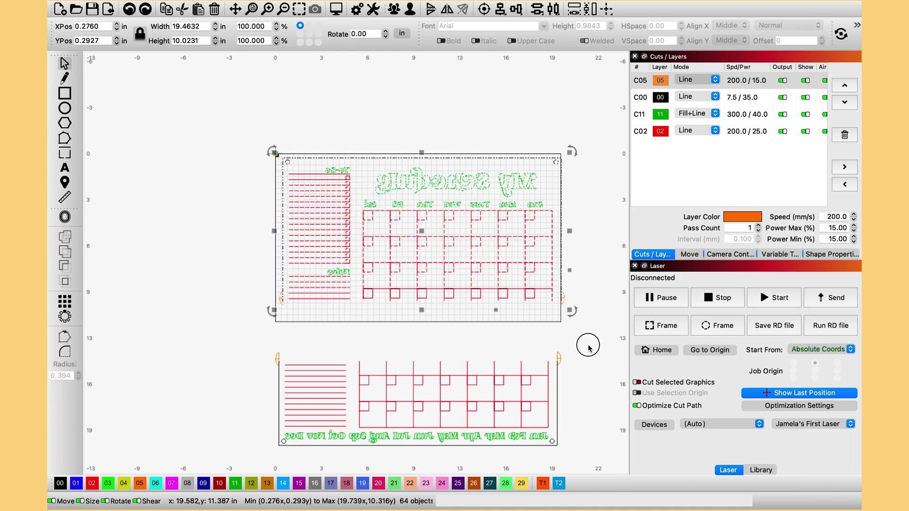
drag(589, 341, 196, 127)
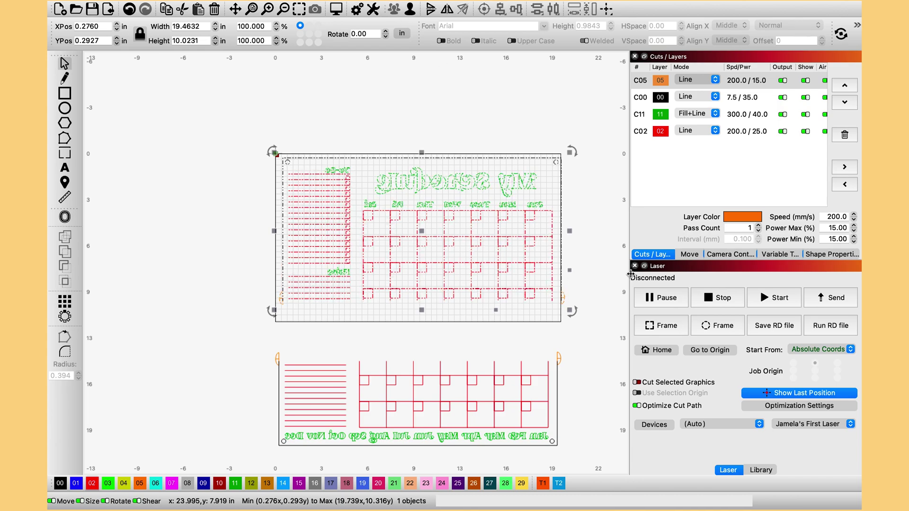
click(598, 279)
drag(527, 279, 521, 276)
click(598, 296)
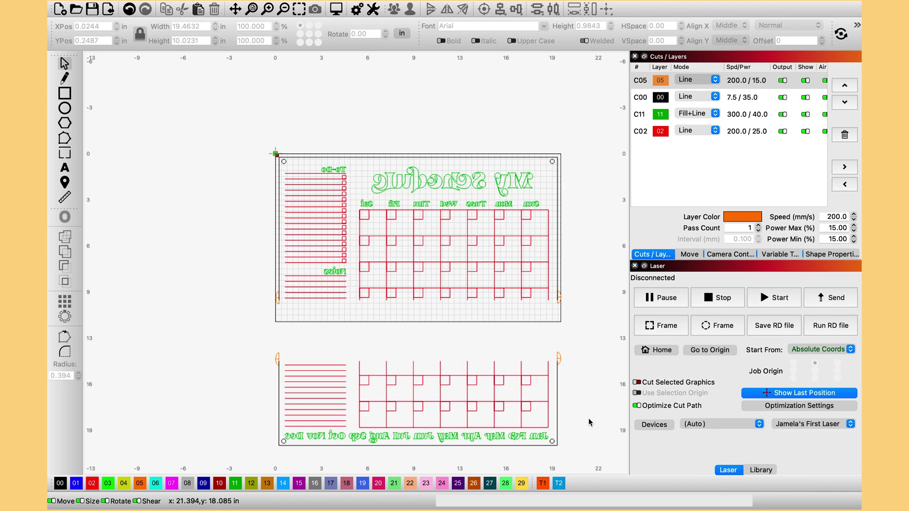
- Undo a stray paste and move, then group the two selected calendar pieces
key(ctrl+v)
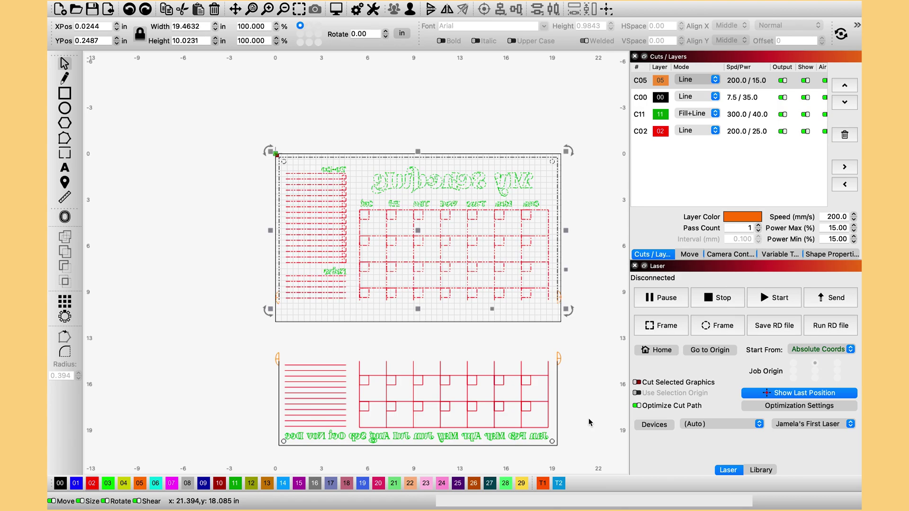
key(ctrl+z)
key(ctrl+z)
key(ctrl+z)
key(ctrl+z)
key(ctrl+z)
key(ctrl+z)
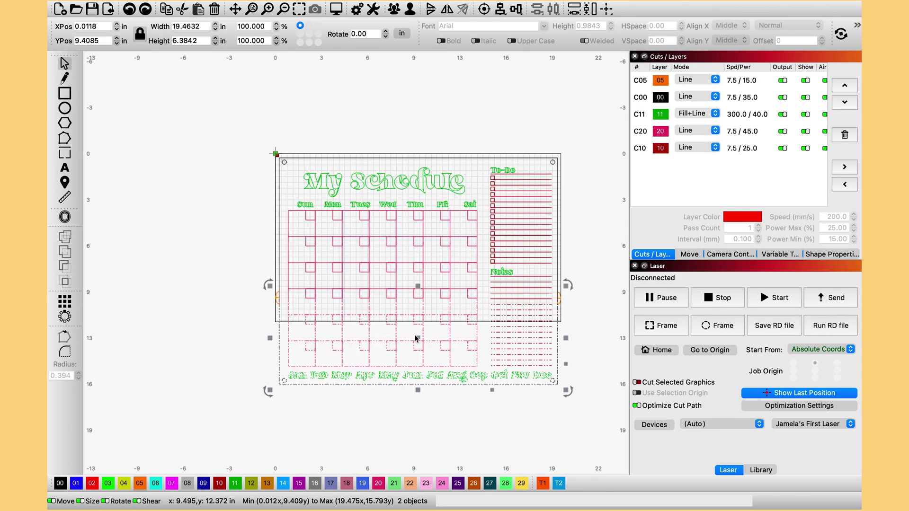
drag(418, 338, 417, 362)
key(ctrl+z)
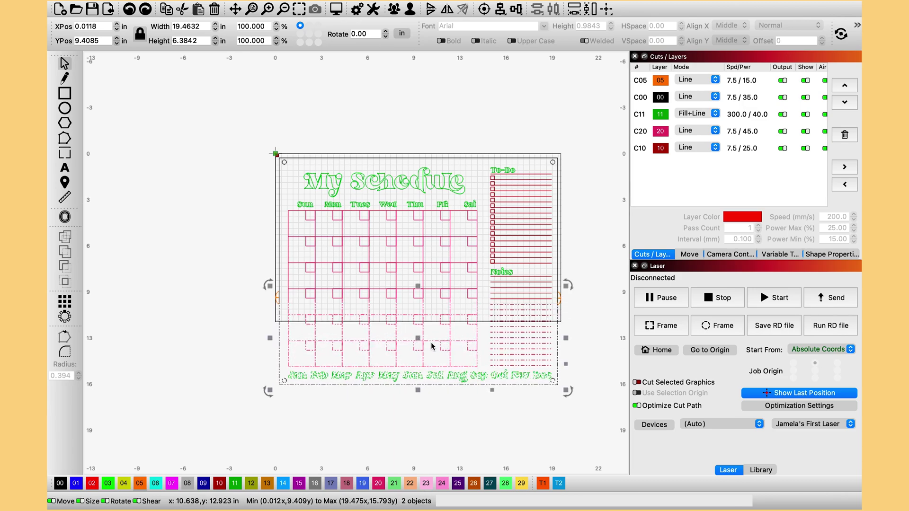
key(ctrl+g)
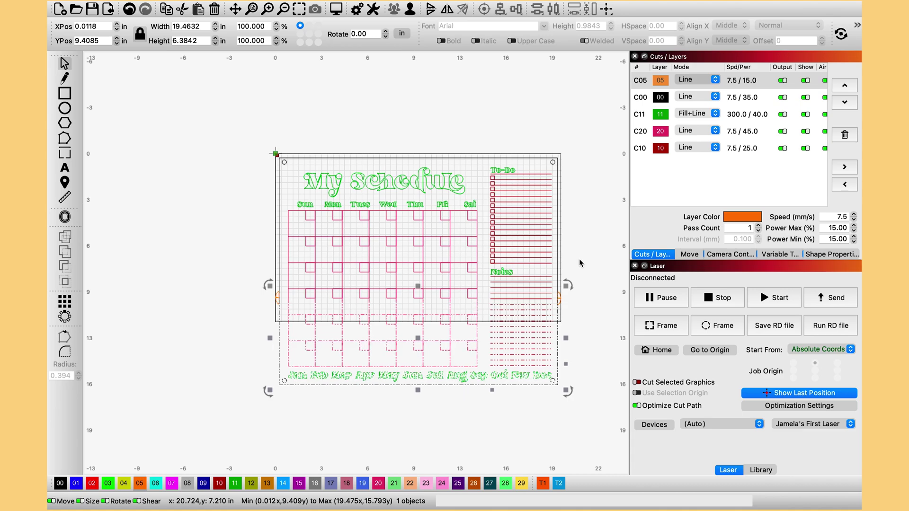
- Place the upper calendar section above the work area and the month strip below it
click(399, 242)
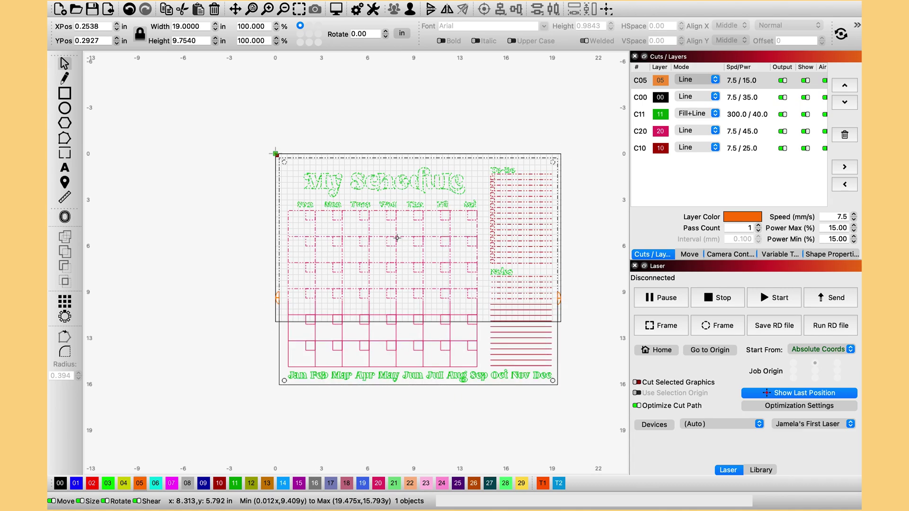
drag(423, 183, 419, 69)
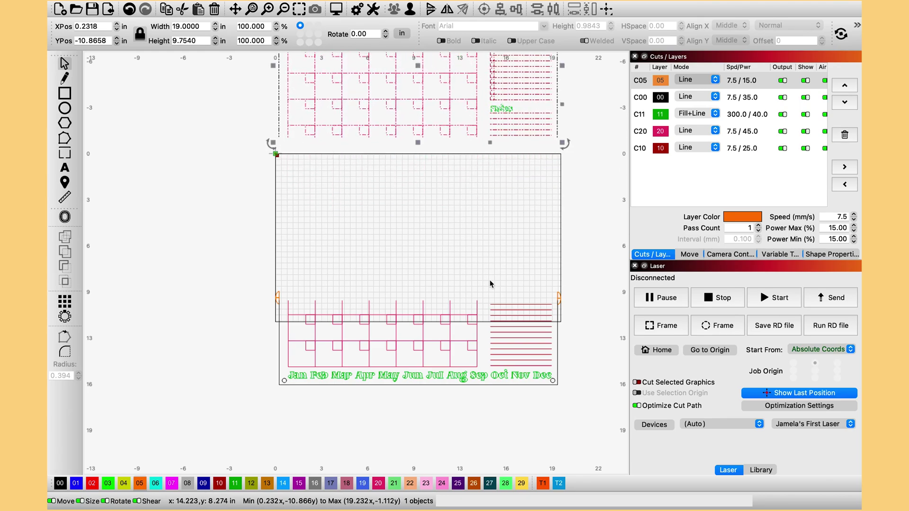
drag(447, 343, 447, 392)
drag(589, 308, 161, 277)
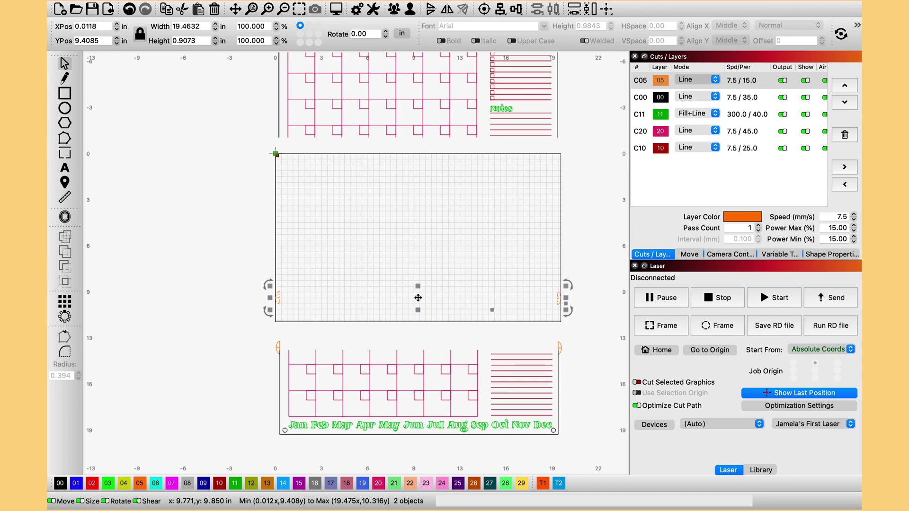
- Move the two marks beside the upper section, then place the month strip on the bed mirrored
drag(417, 298, 410, 113)
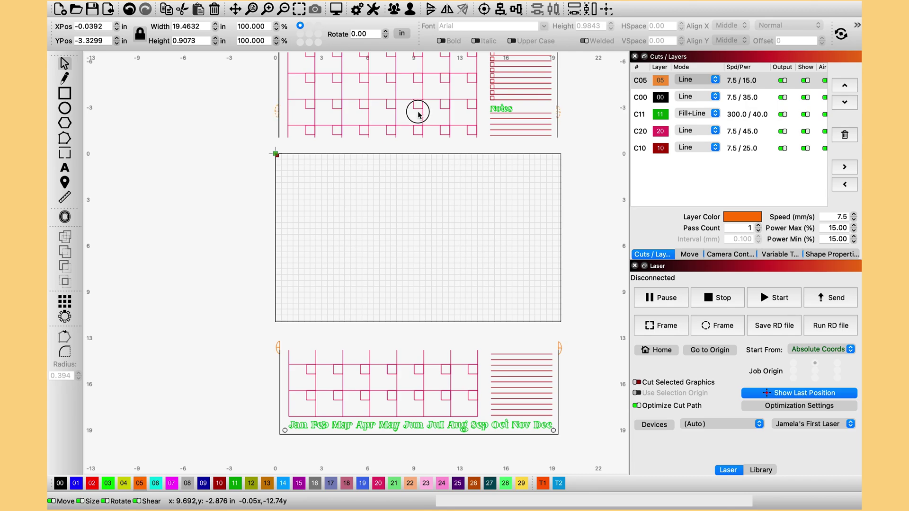
key(Escape)
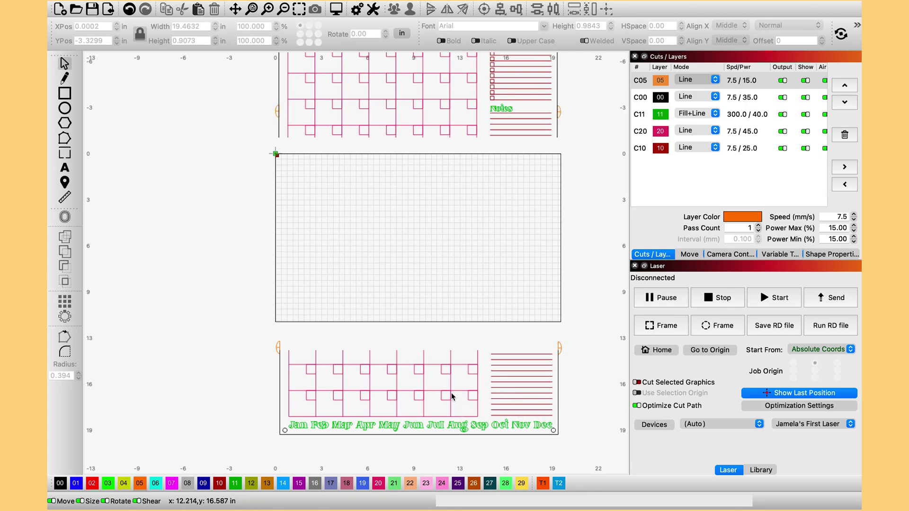
click(452, 396)
drag(419, 361, 416, 272)
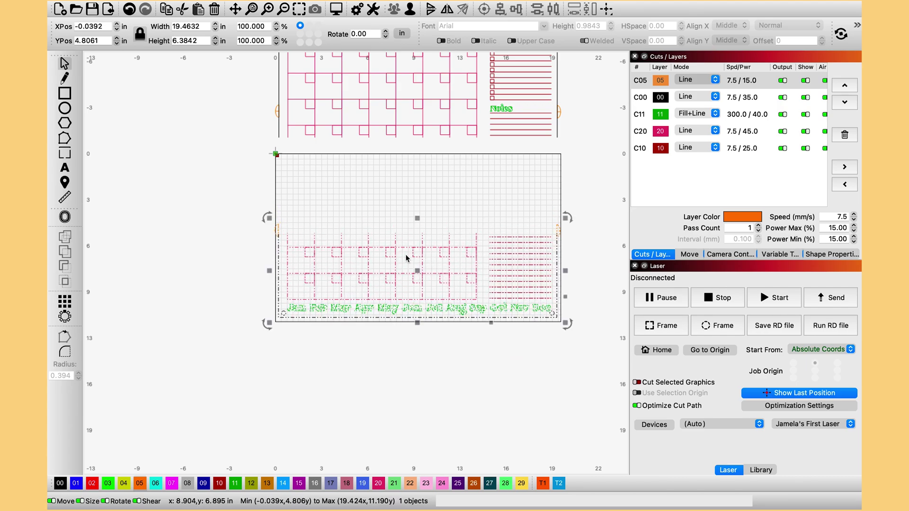
click(407, 259)
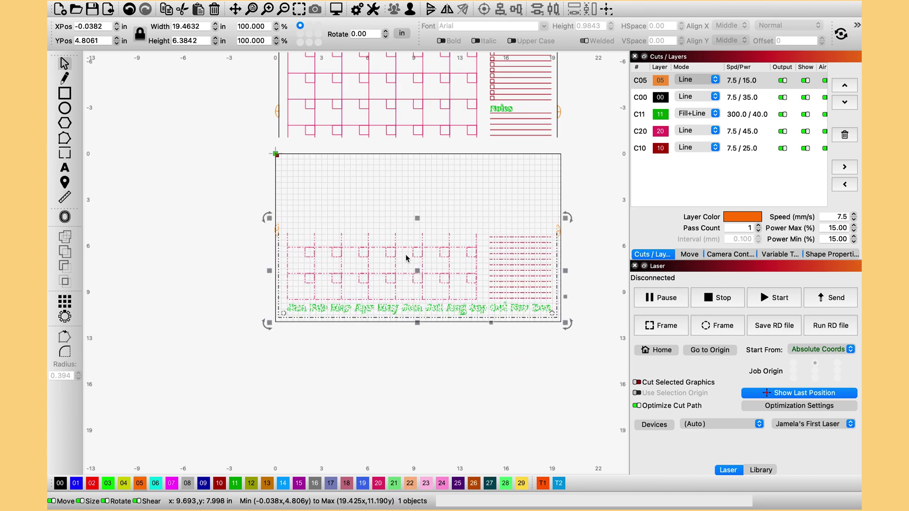
click(447, 9)
click(522, 193)
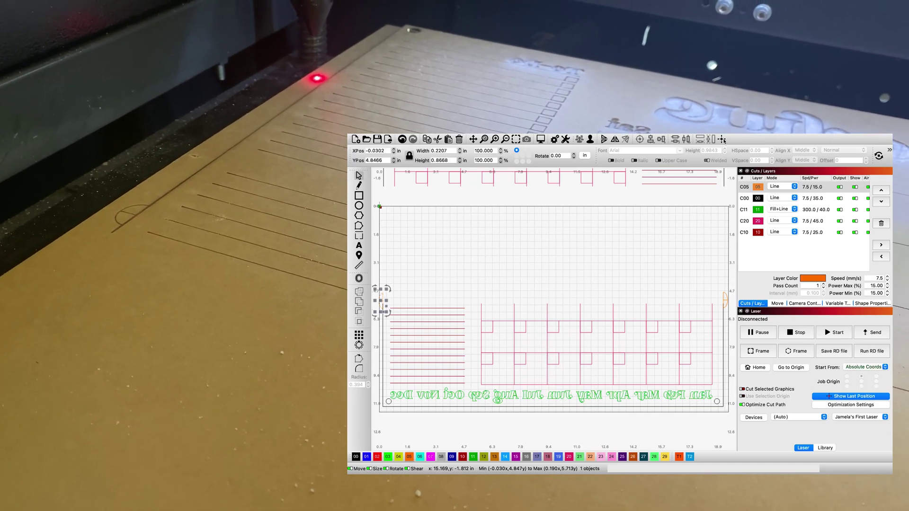
- Send the laser to the right registration mark's centre, then its right edge
click(723, 140)
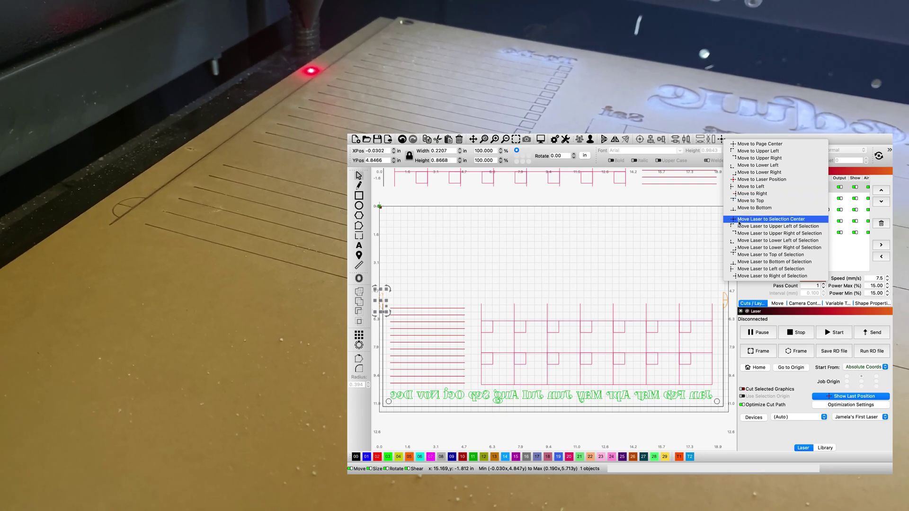
click(733, 221)
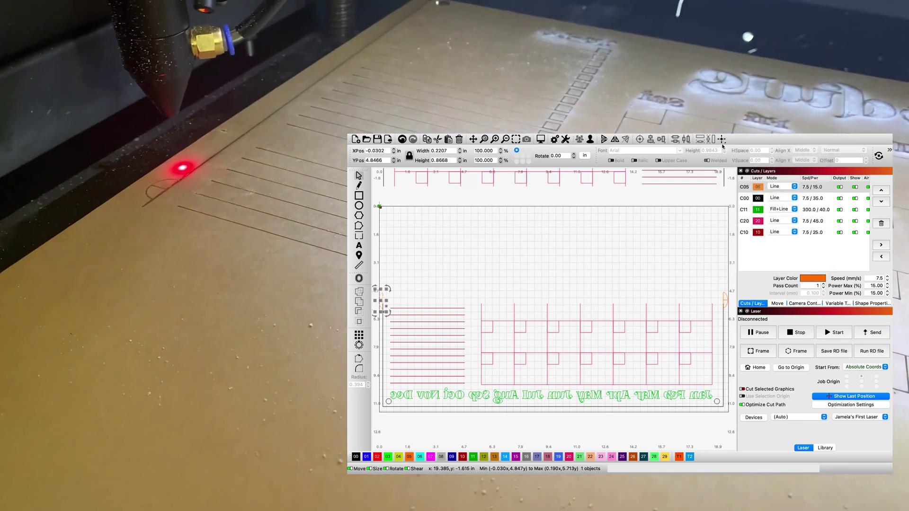
click(722, 139)
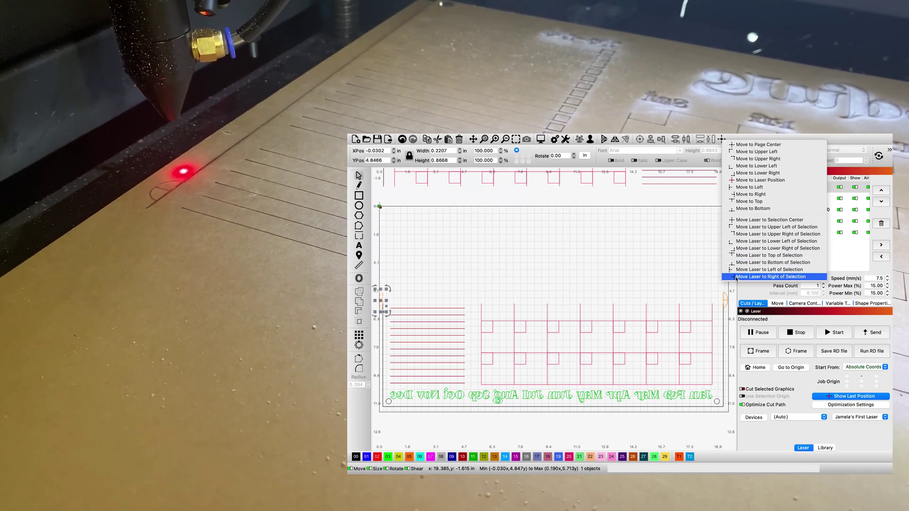
click(736, 277)
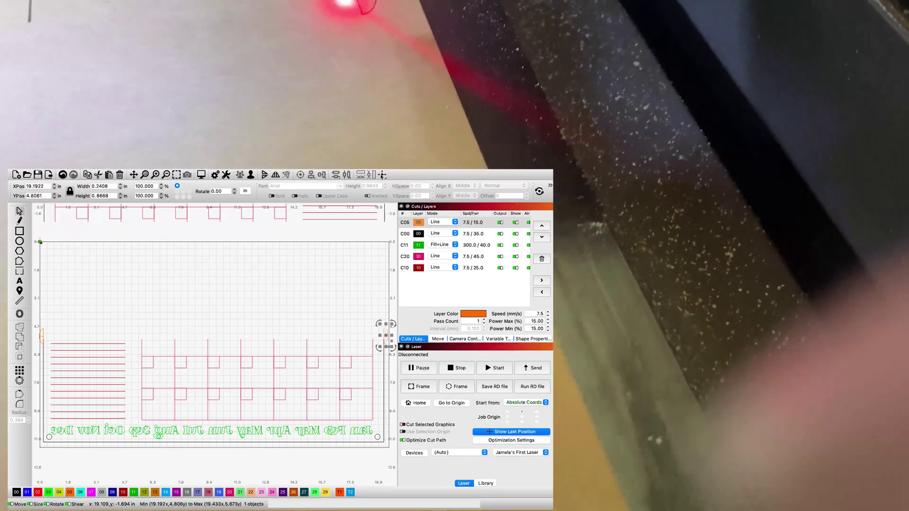
- Send the laser to the left registration mark's centre, then its left edge
click(381, 175)
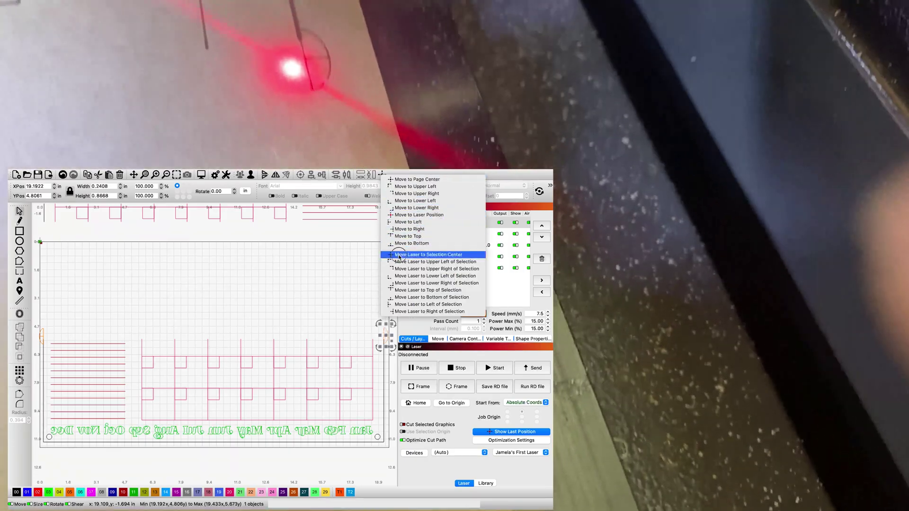
click(399, 258)
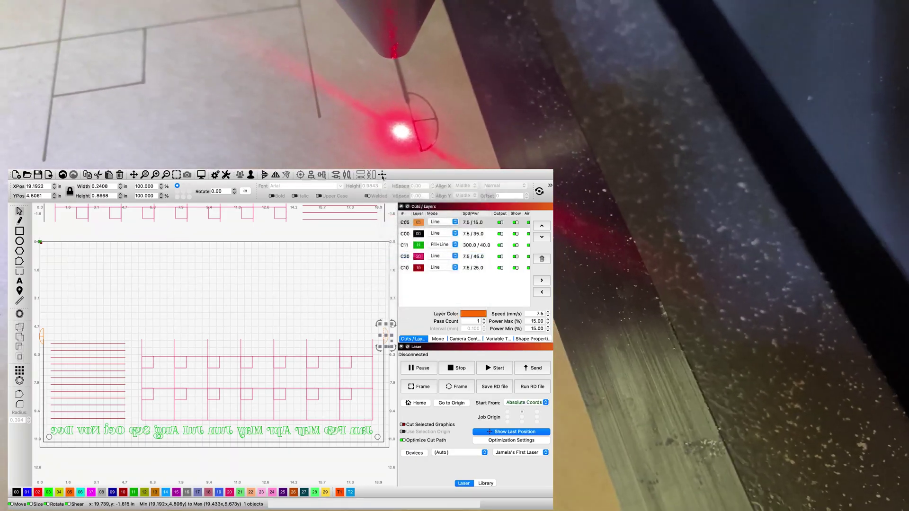
click(381, 175)
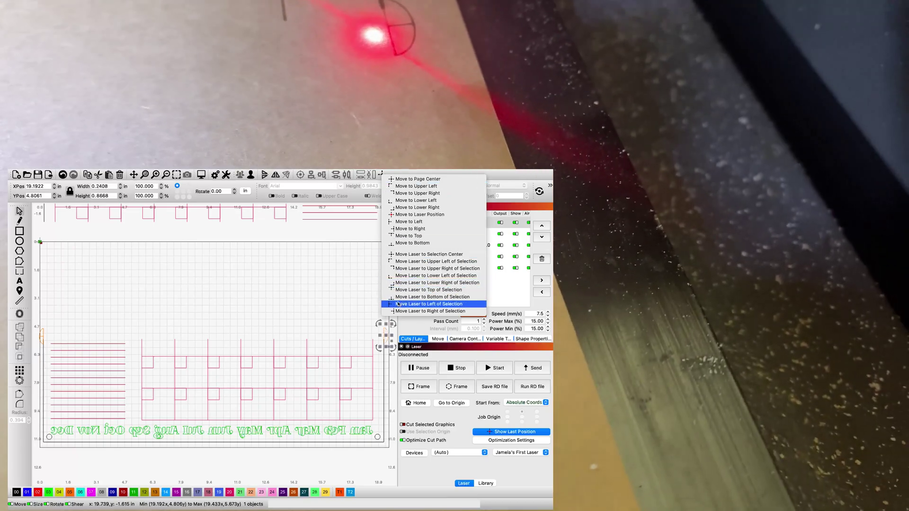
click(398, 305)
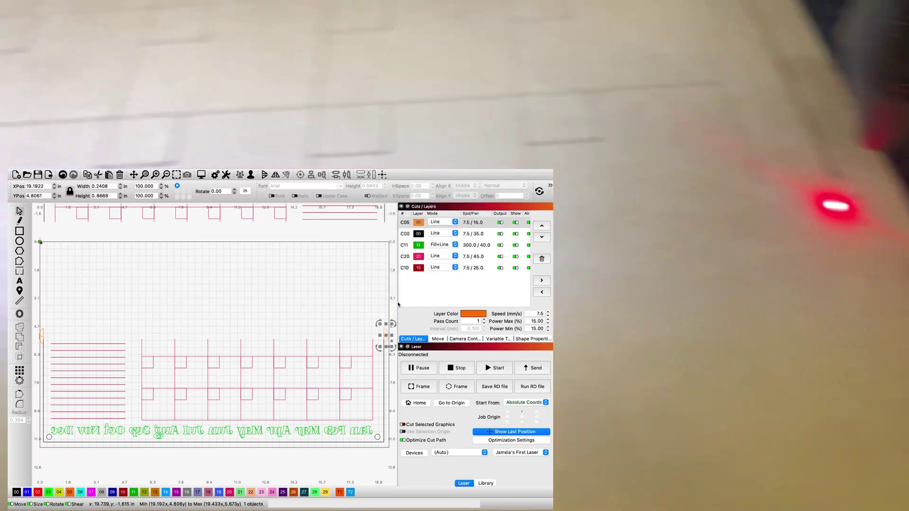